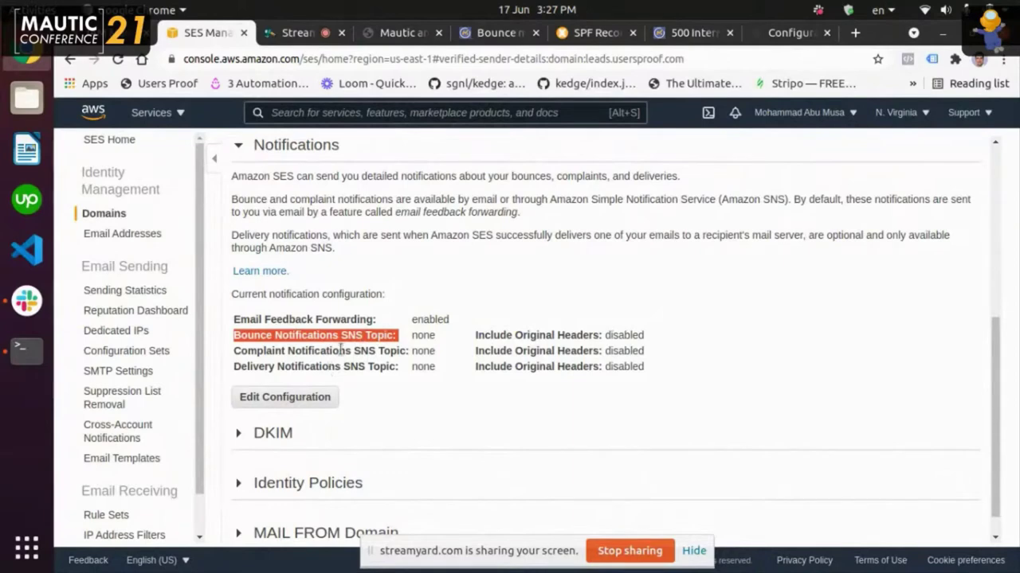
# - Edit the domain's notification configuration, disabling Email Feedback Forwarding and viewing the SNS topics available for bounces
pyautogui.click(344, 349)
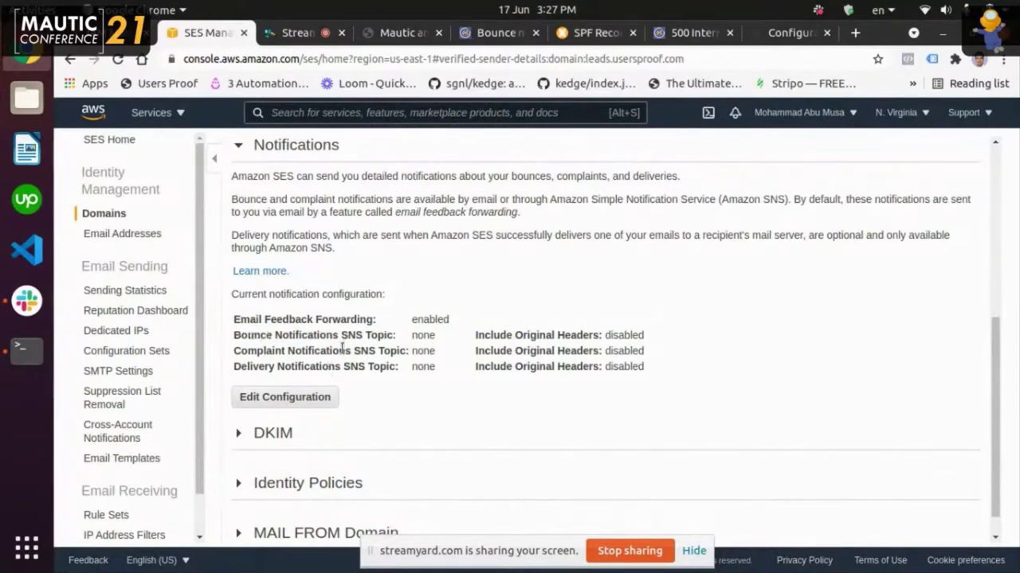
pyautogui.click(313, 390)
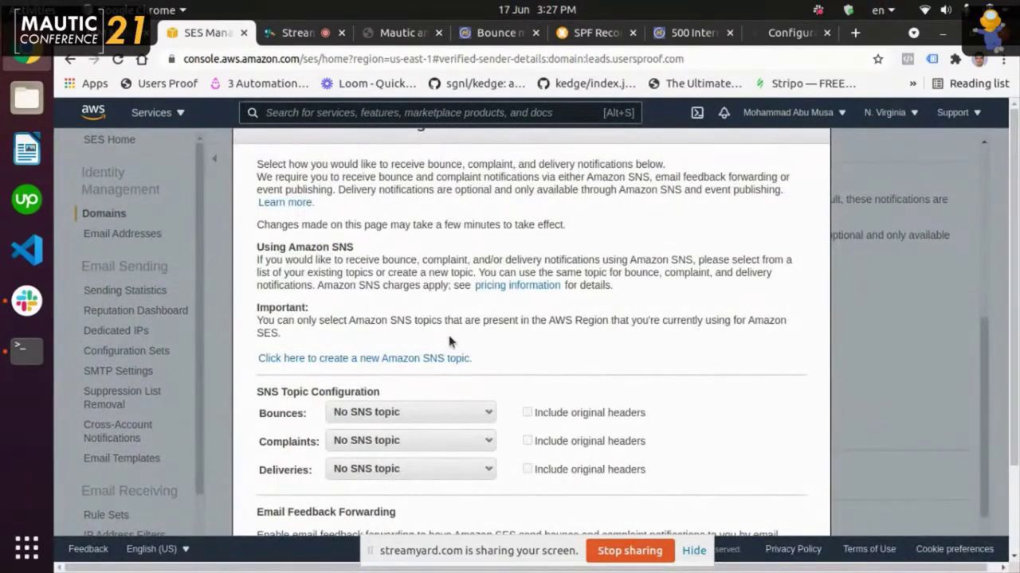
pyautogui.scroll(-3, 1018, 460)
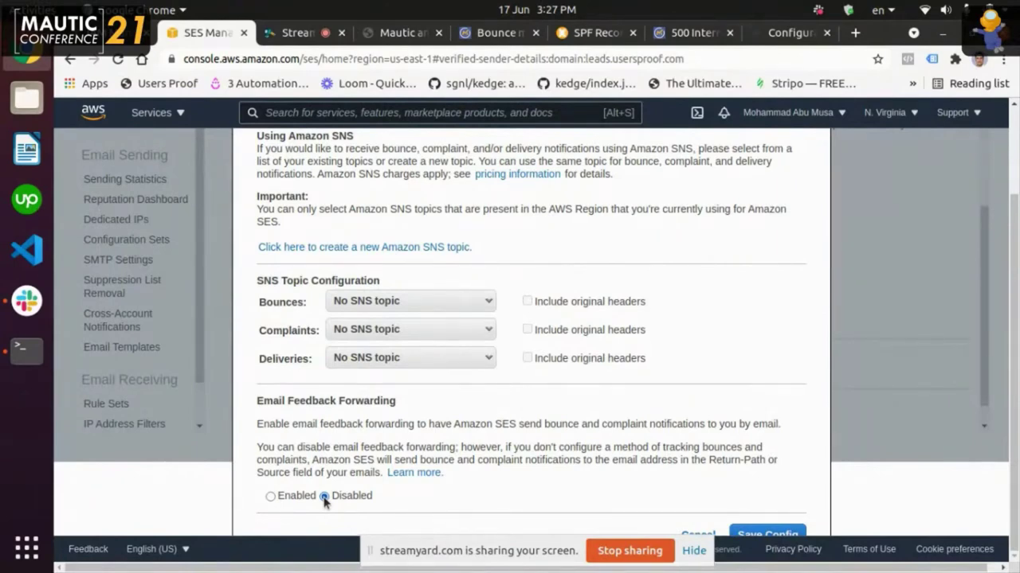
pyautogui.click(392, 307)
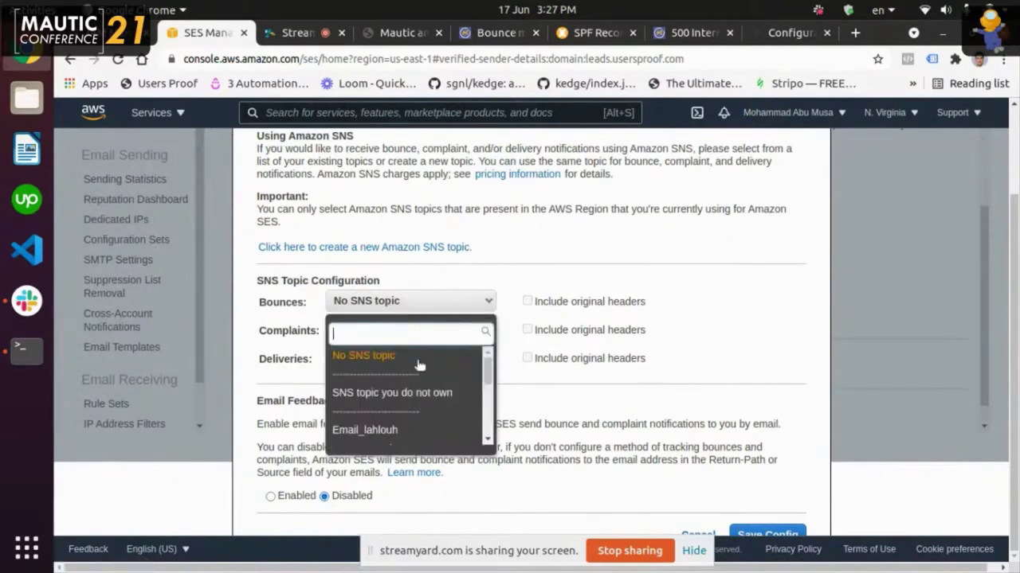
pyautogui.click(486, 300)
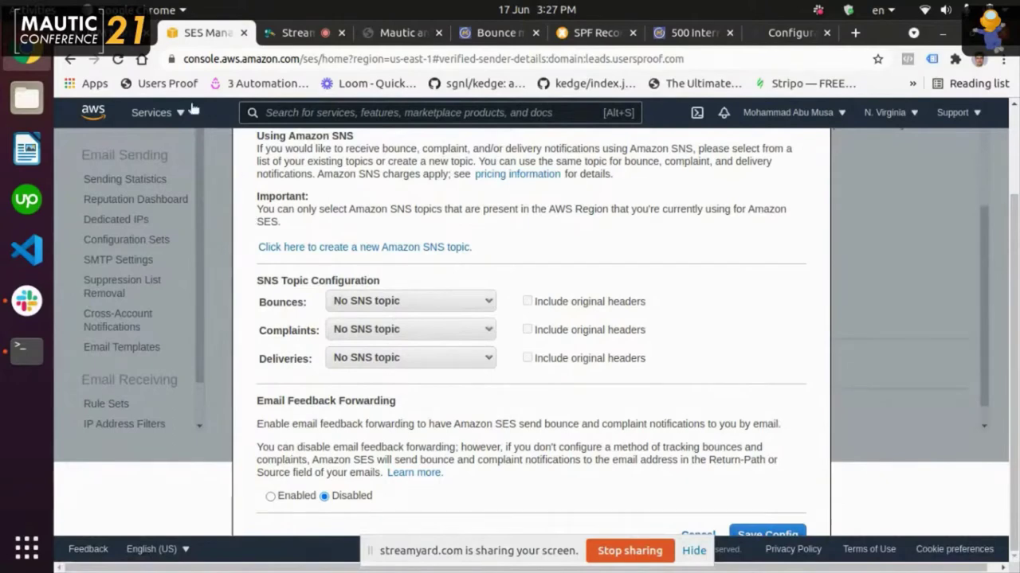
# - In the other AWS console tab, search for "simple notifications" and open the topics of Simple Notification Service
pyautogui.hotkey('ctrl', 'shift', 'Tab')
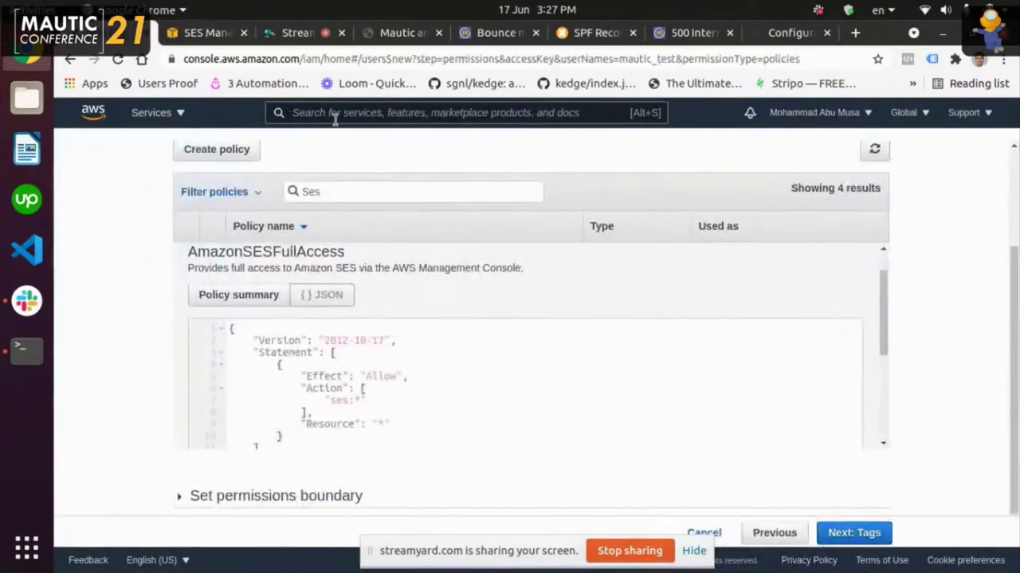
pyautogui.write('simple no')
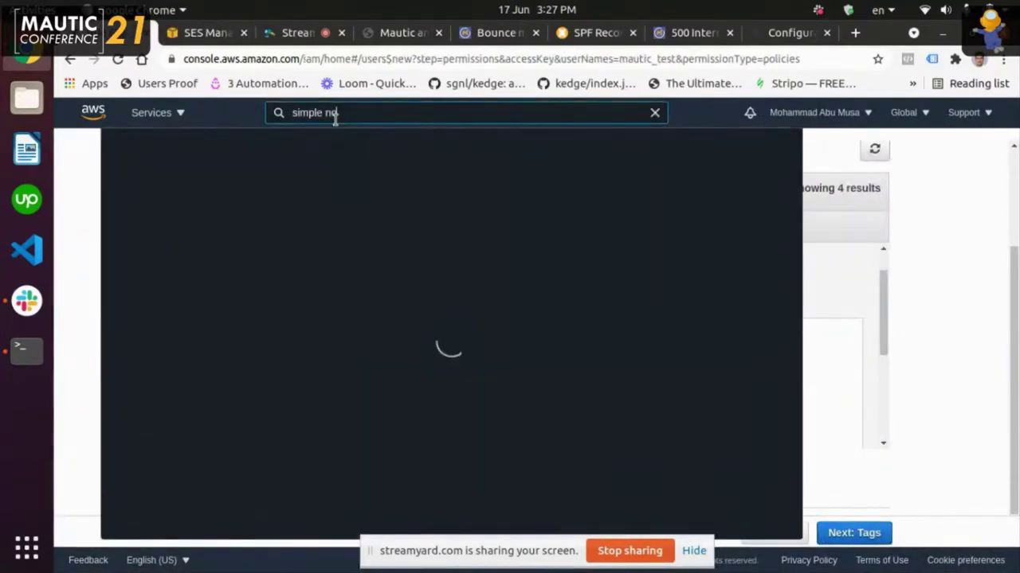
pyautogui.write('tifications')
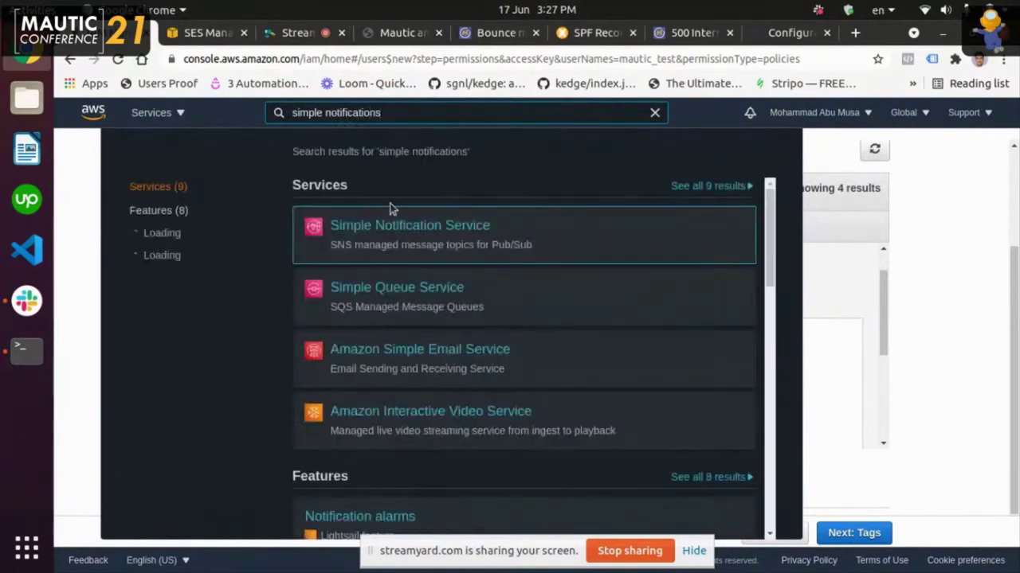
pyautogui.click(378, 230)
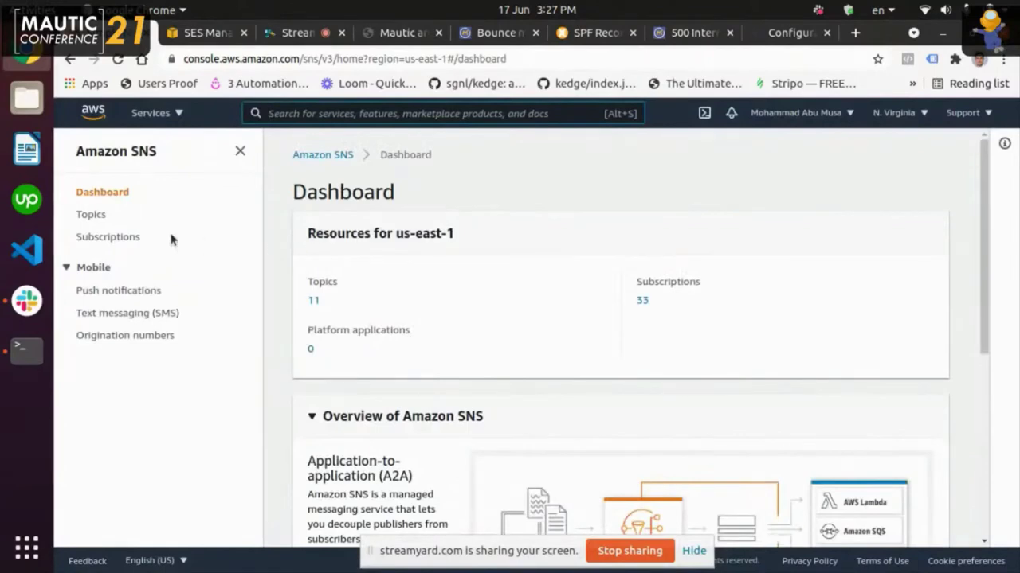
pyautogui.click(91, 214)
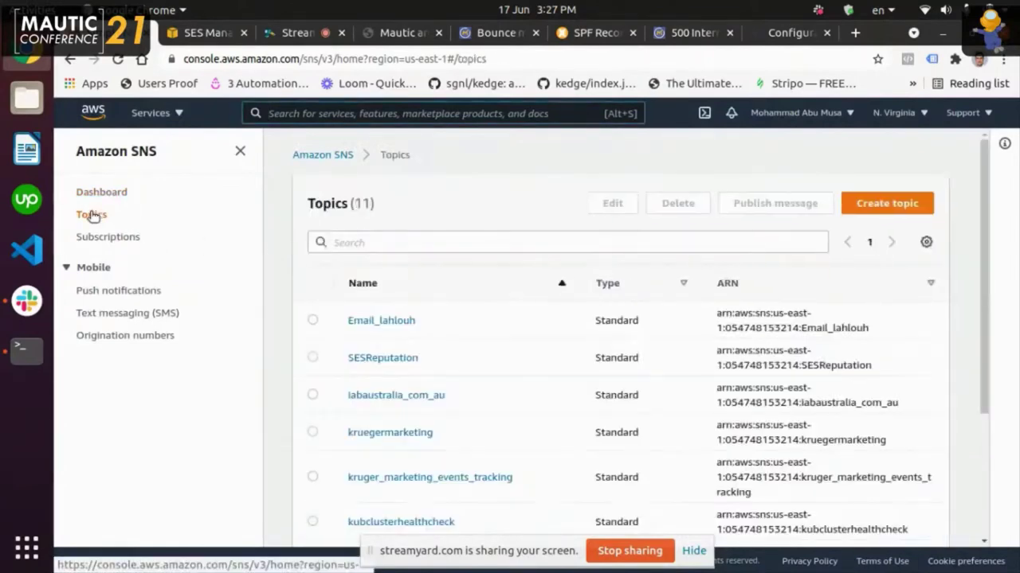
# - Start a new SNS topic and set its type to Standard
pyautogui.click(866, 205)
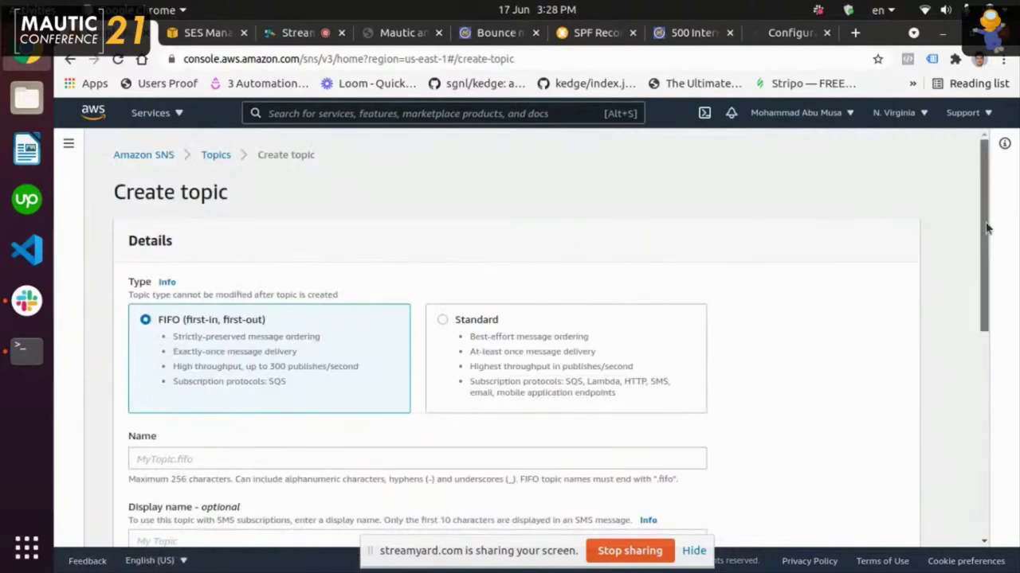
pyautogui.scroll(-2, 988, 227)
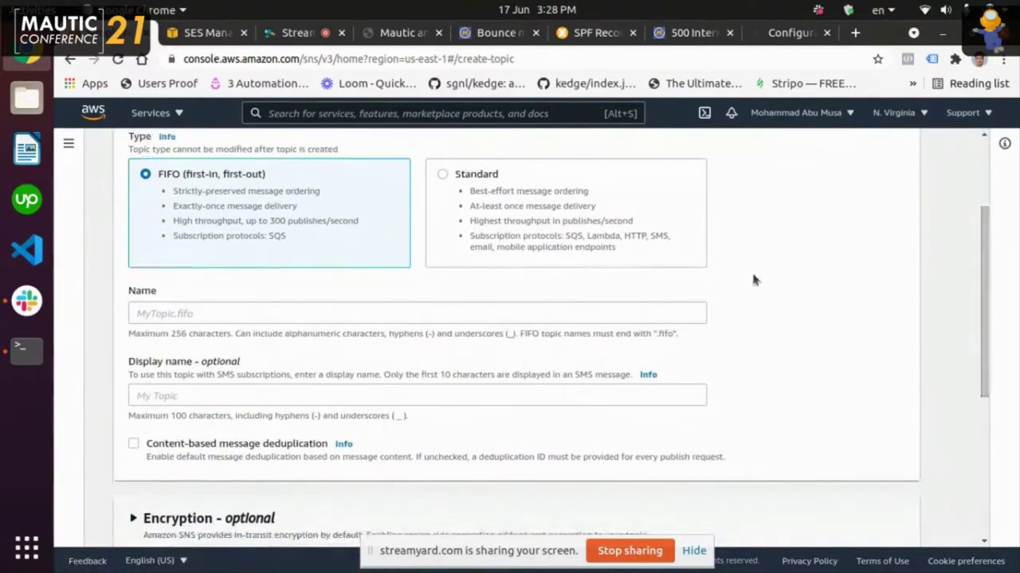
pyautogui.click(446, 231)
pyautogui.click(364, 223)
pyautogui.click(458, 229)
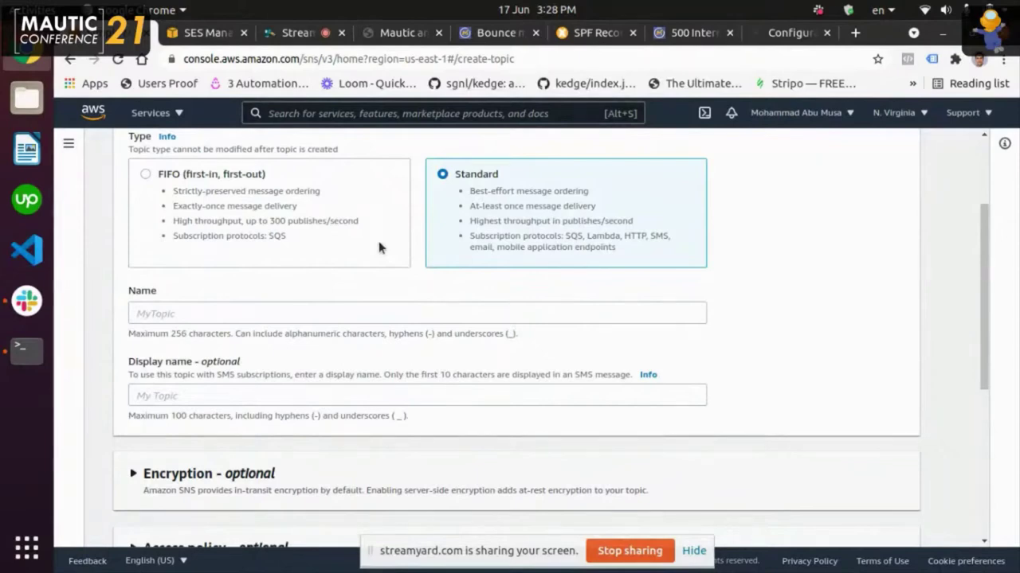
# - Try to create the topic with the name "Mautic Test"
pyautogui.click(349, 314)
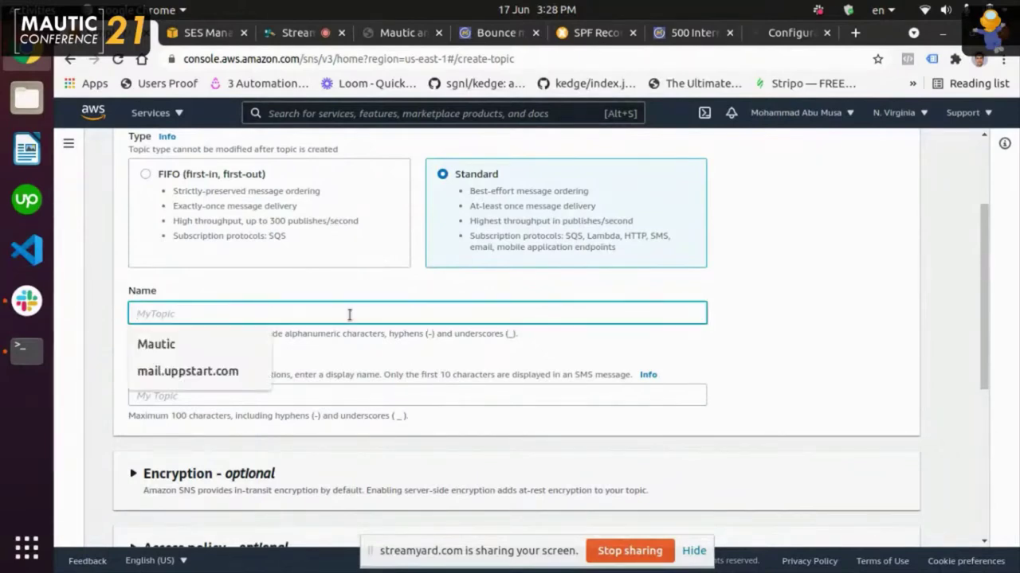
pyautogui.write('Mautic Test')
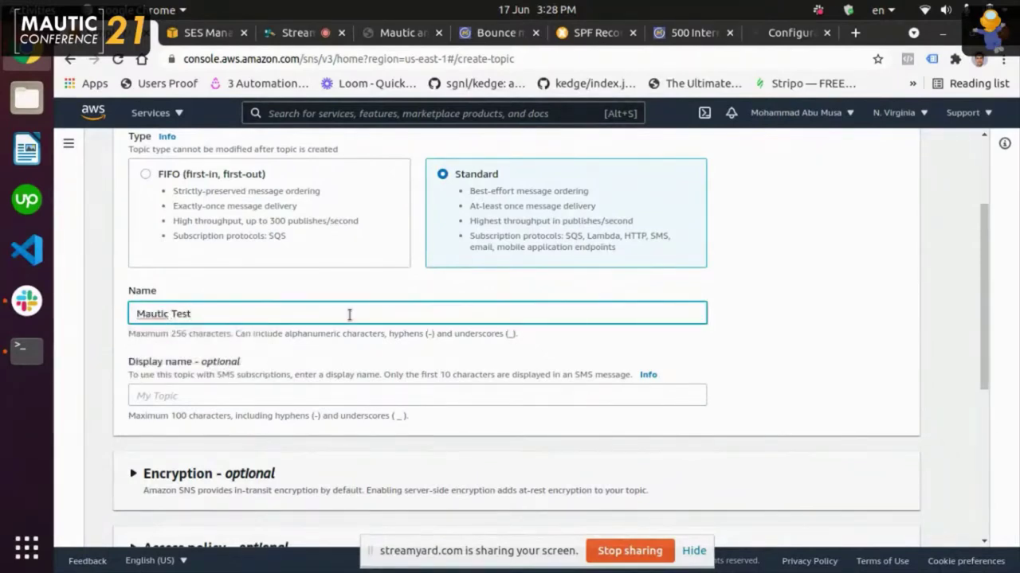
pyautogui.moveTo(988, 323); pyautogui.dragTo(983, 478)
pyautogui.click(860, 523)
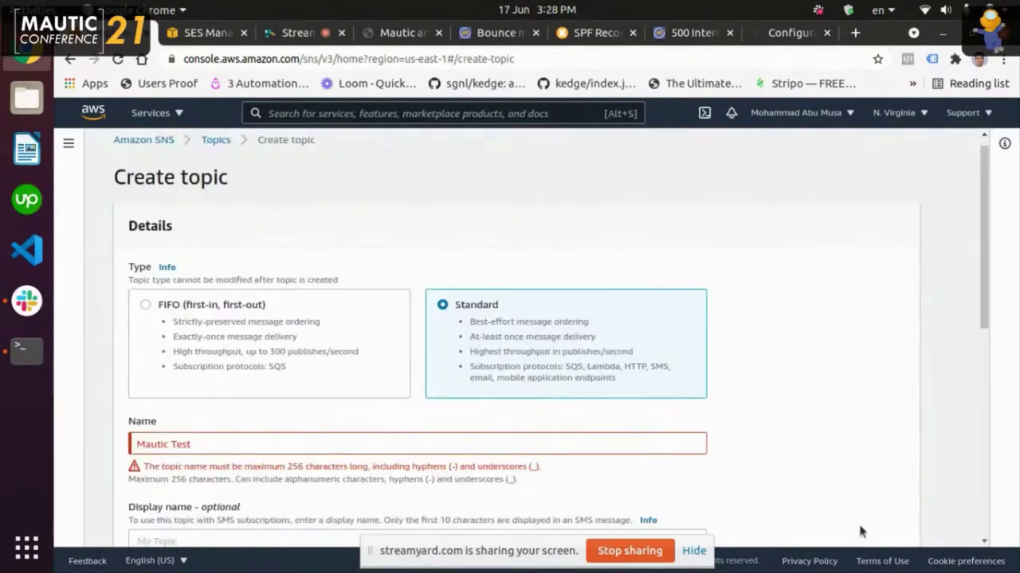
# - Replace the topic name with mautic_test and create the topic
pyautogui.click(555, 439)
pyautogui.hotkey('ctrl', 'a')
pyautogui.write('mautic_test')
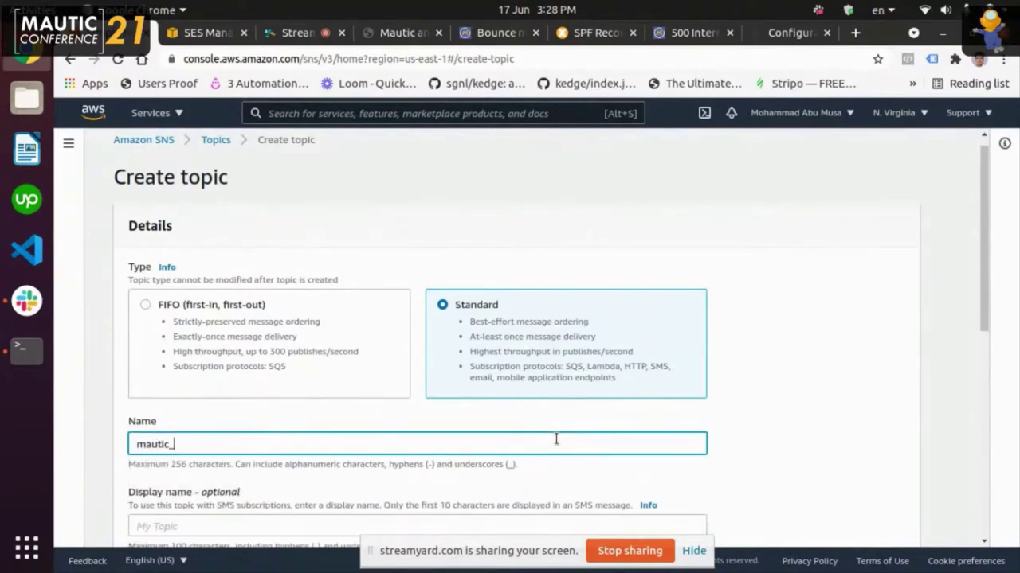
pyautogui.click(780, 438)
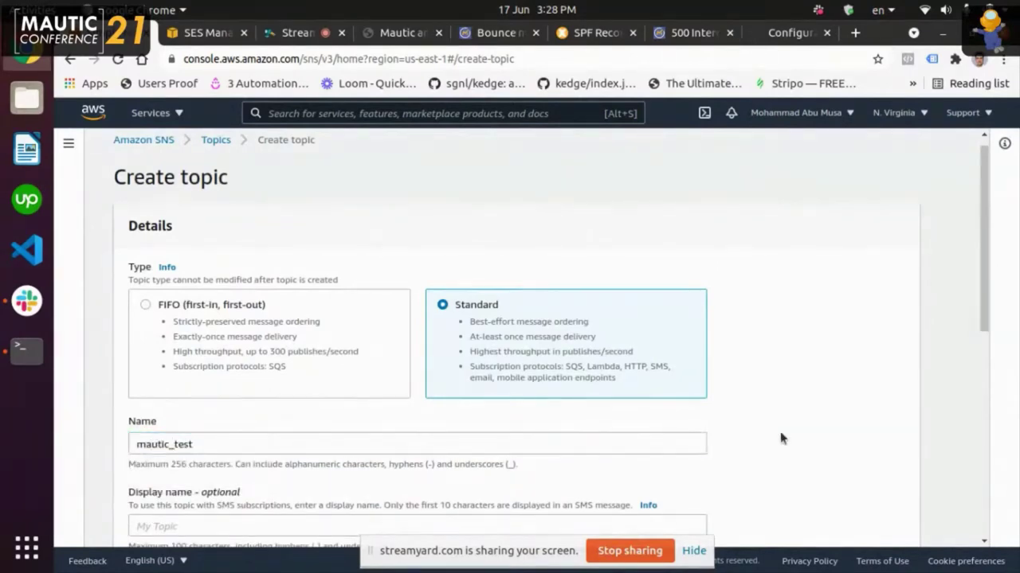
pyautogui.scroll(-10, 781, 437)
pyautogui.click(850, 522)
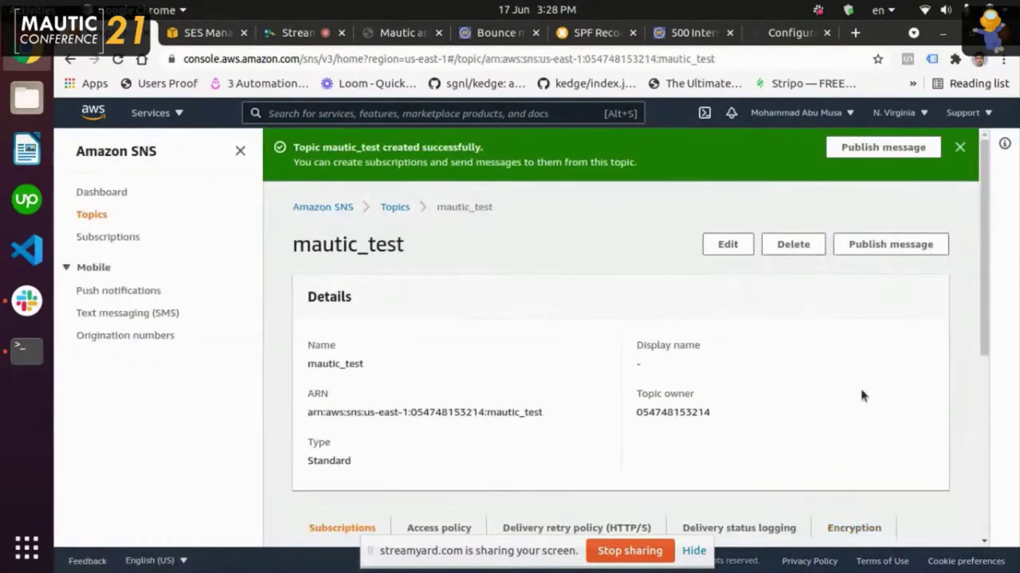
# - Start a subscription for the mautic_test topic and set its protocol to HTTPS
pyautogui.moveTo(985, 320); pyautogui.dragTo(1001, 506)
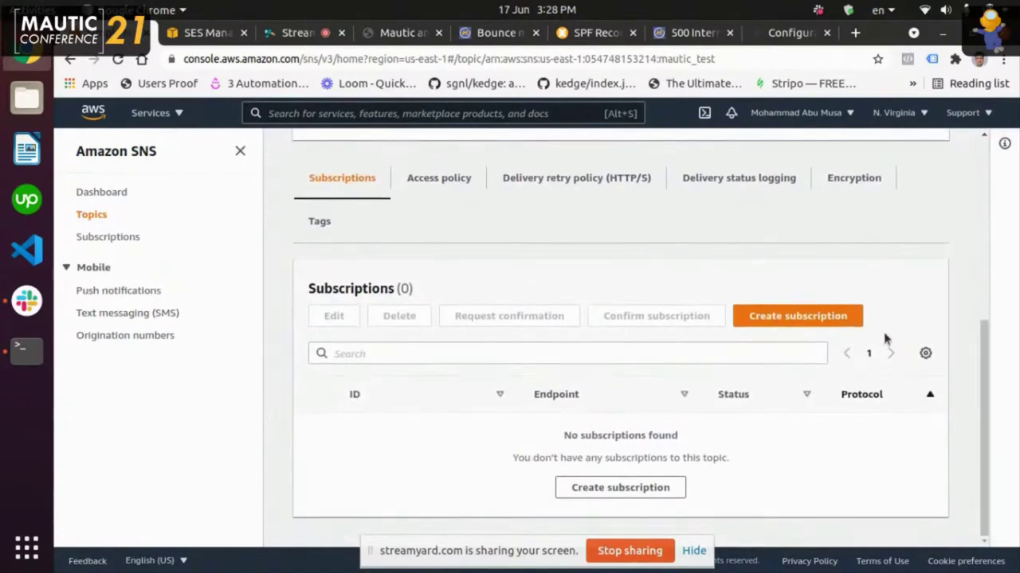
pyautogui.click(842, 324)
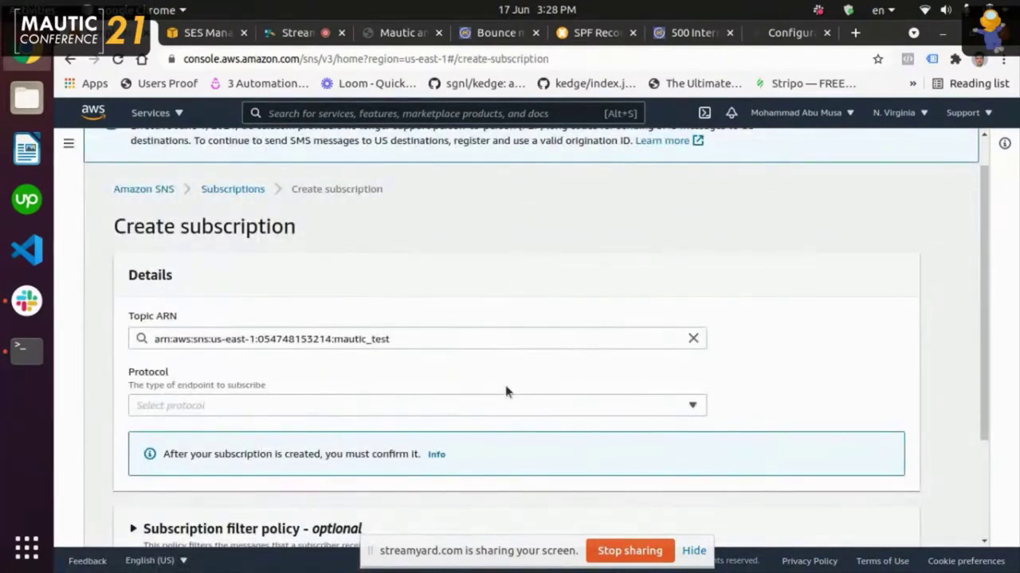
pyautogui.click(477, 410)
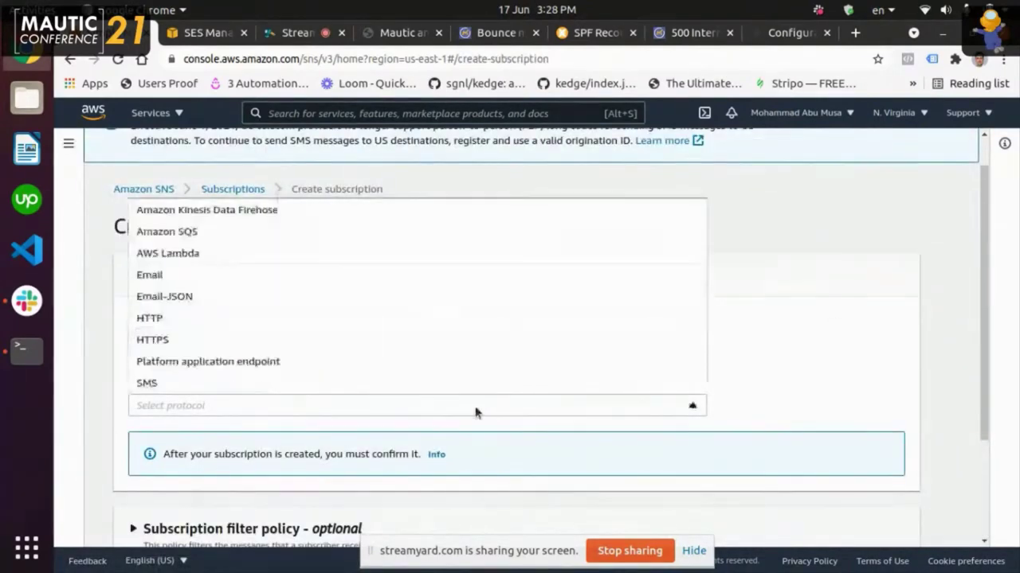
pyautogui.click(329, 341)
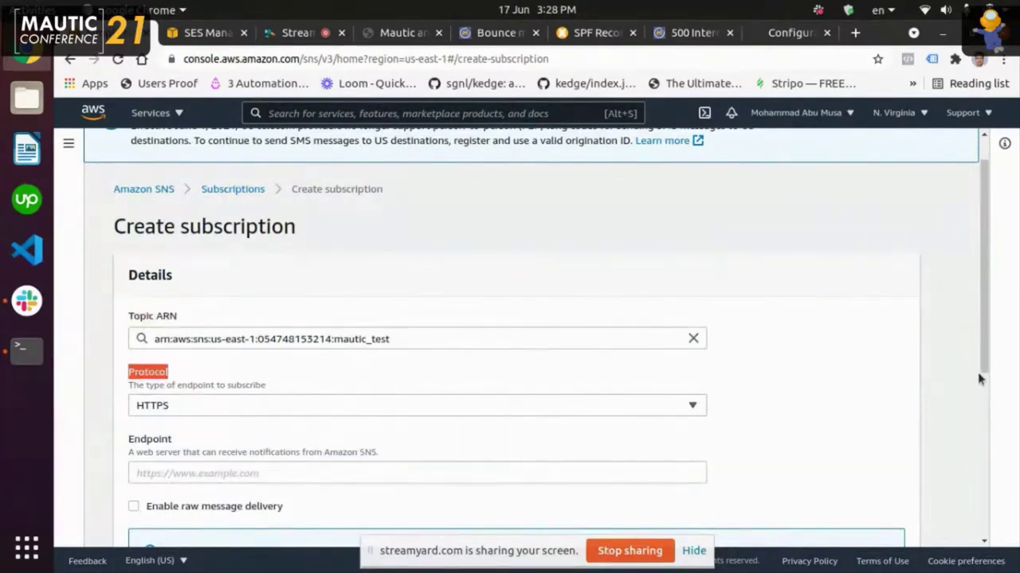
pyautogui.scroll(-3, 981, 417)
pyautogui.click(600, 369)
pyautogui.write('https://dom')
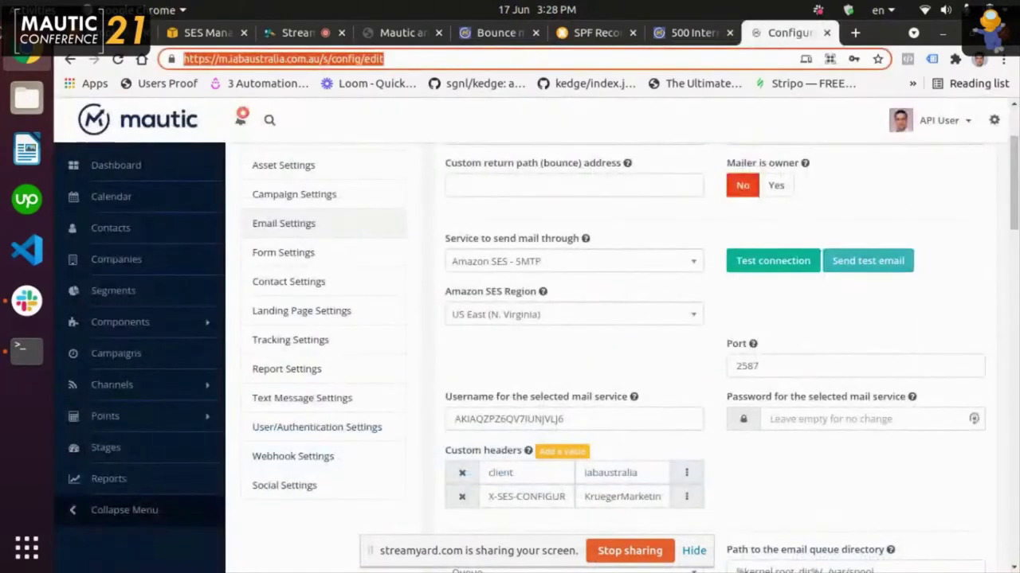
pyautogui.hotkey('ctrl', 'a')
pyautogui.write('https://m.iabaustralia.com.au/s/config/edit')
pyautogui.press('BackSpace')
pyautogui.press('BackSpace')
pyautogui.press('BackSpace')
pyautogui.press('BackSpace')
pyautogui.press('BackSpace')
pyautogui.press('BackSpace')
pyautogui.press('BackSpace')
pyautogui.press('BackSpace')
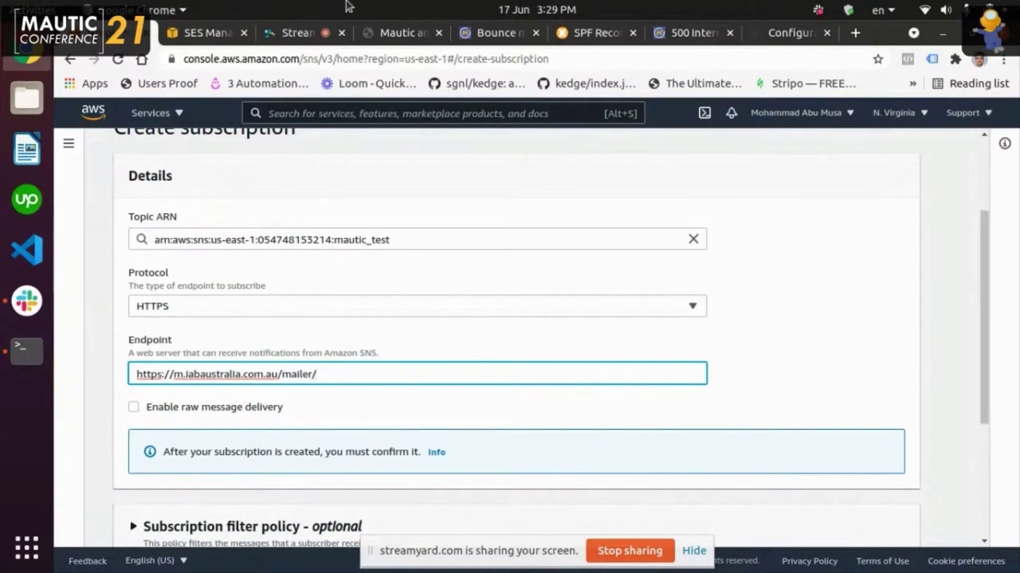
pyautogui.click(408, 33)
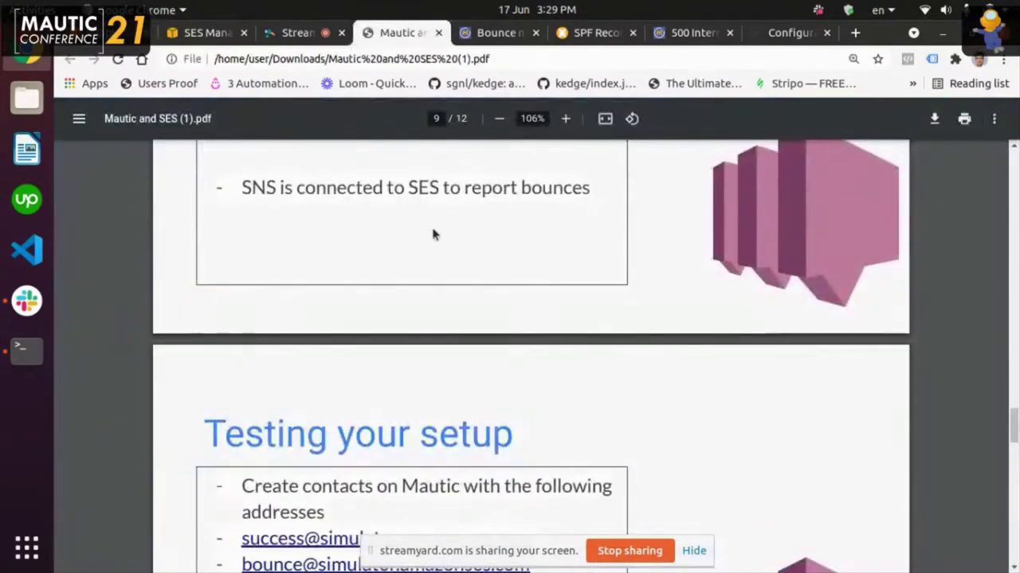
pyautogui.press('Left')
pyautogui.press('Left')
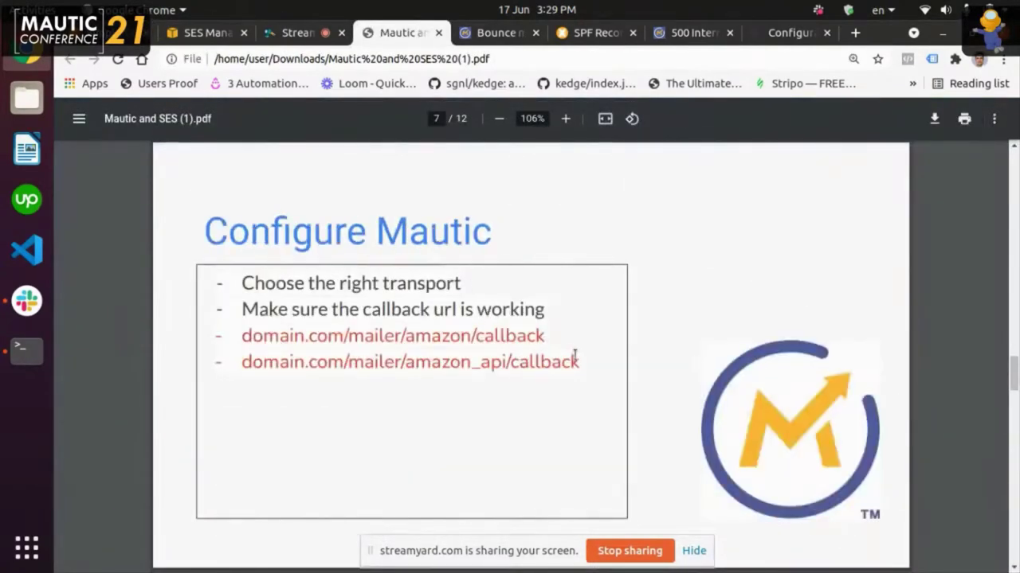
pyautogui.moveTo(581, 360); pyautogui.dragTo(358, 364)
pyautogui.hotkey('ctrl', 'c')
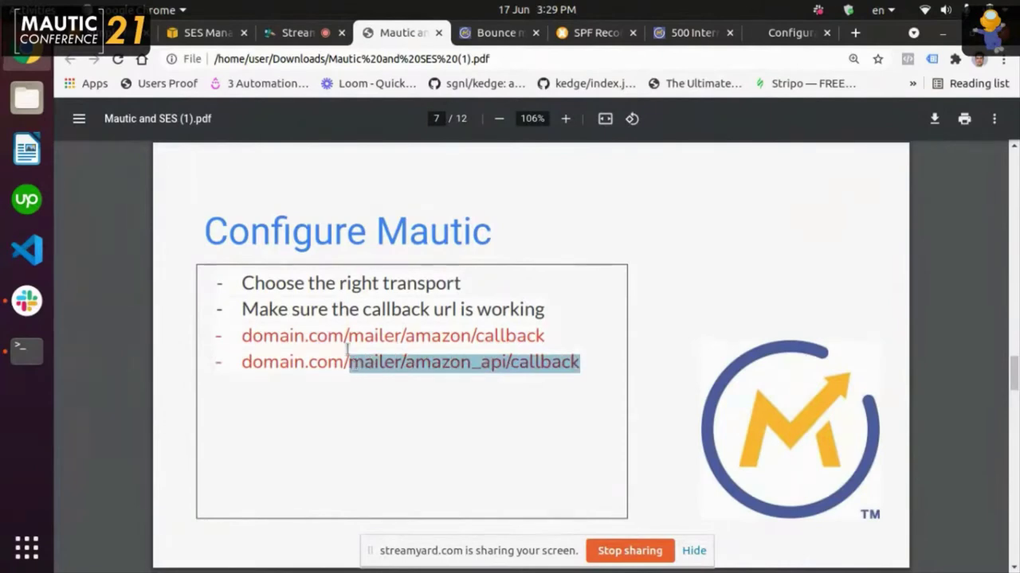
pyautogui.hotkey('ctrl', 'Tab')
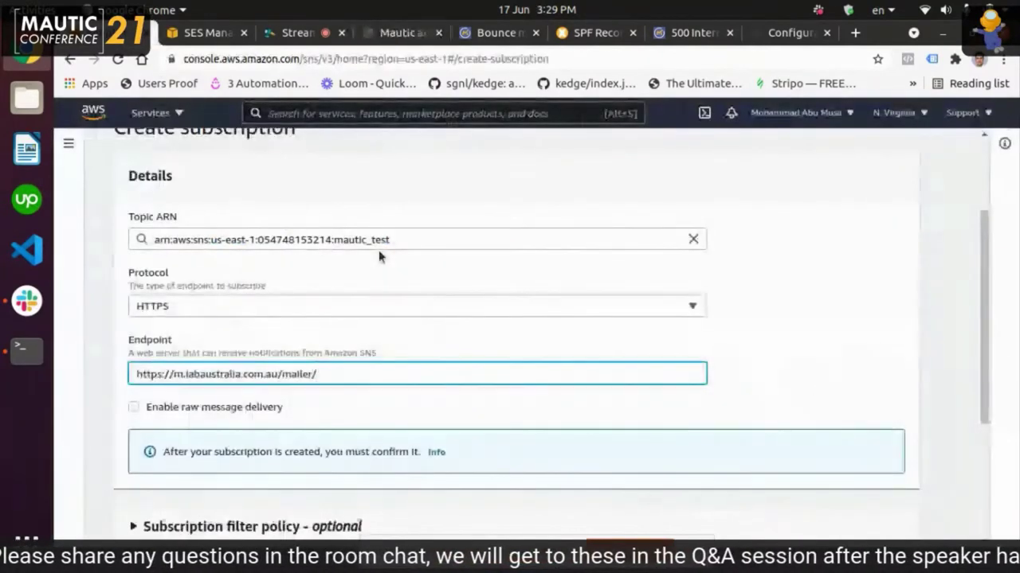
pyautogui.hotkey('ctrl', 'v')
pyautogui.doubleClick(302, 372)
pyautogui.press('BackSpace')
pyautogui.press('BackSpace')
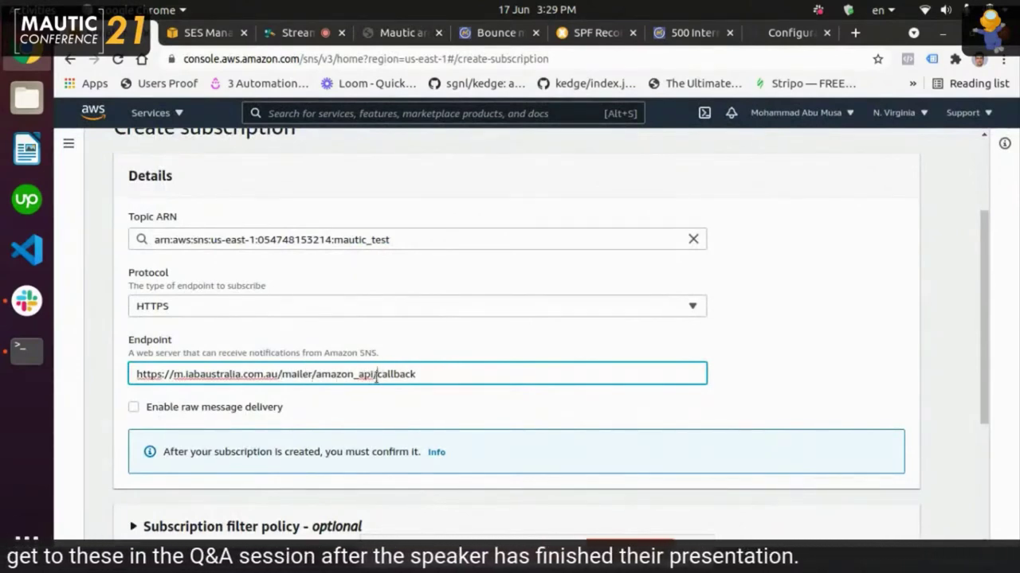
pyautogui.press('BackSpace')
pyautogui.press('BackSpace')
pyautogui.press('BackSpace')
pyautogui.press('BackSpace')
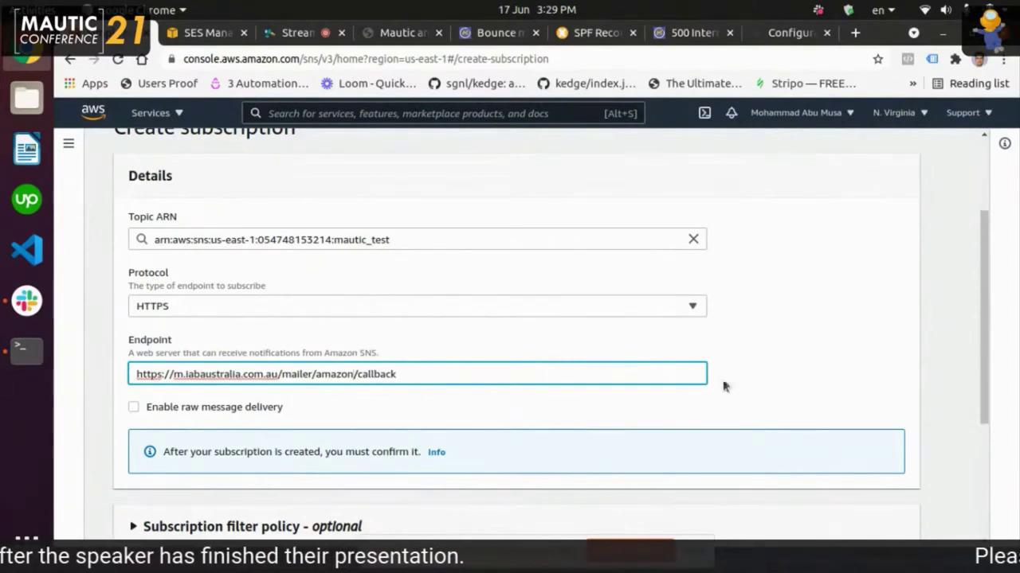
pyautogui.scroll(-3, 990, 405)
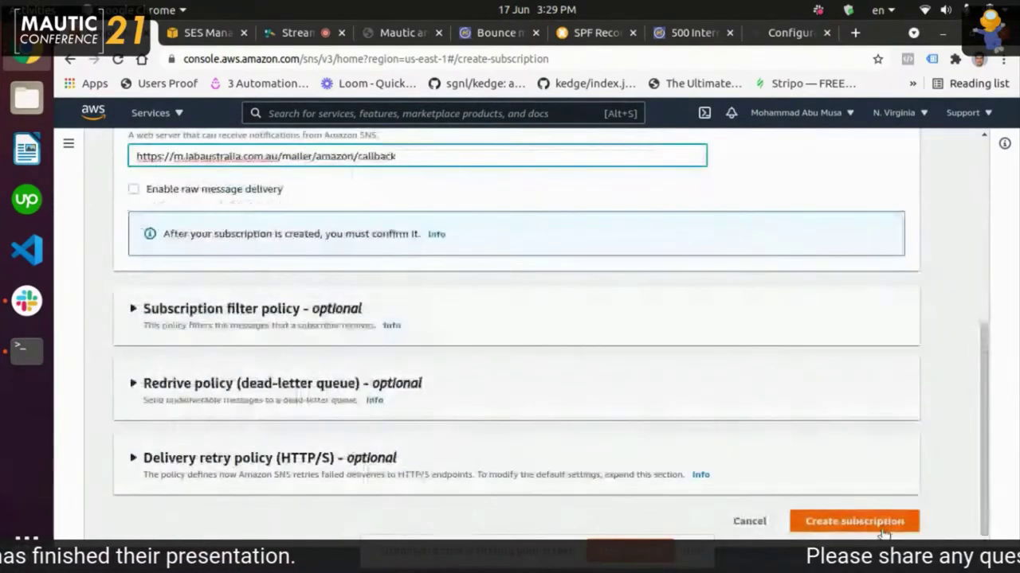
pyautogui.click(853, 521)
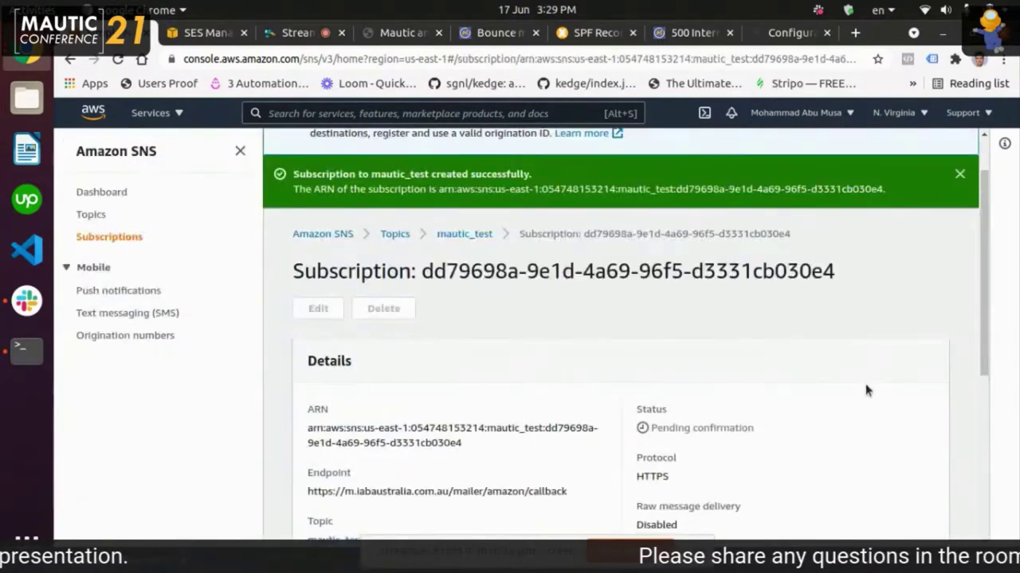
pyautogui.scroll(-2, 986, 337)
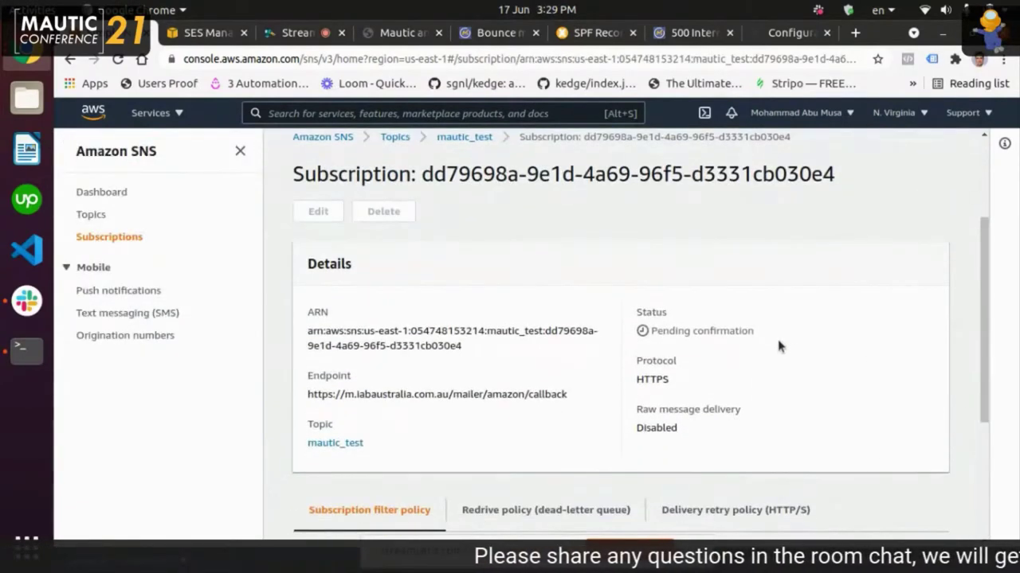
pyautogui.moveTo(756, 330); pyautogui.dragTo(649, 333)
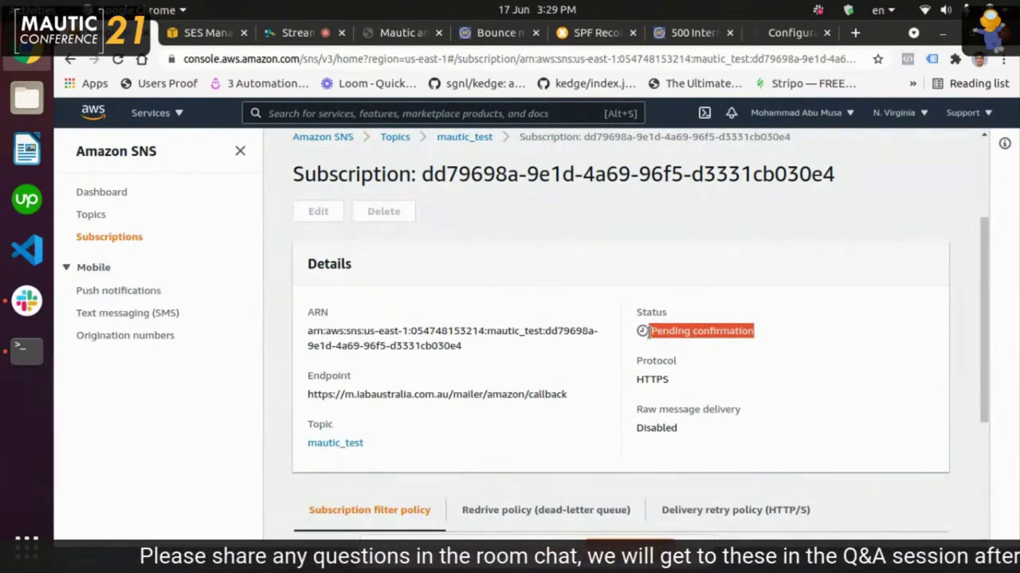
# - Reload the subscription page to check its confirmation status and callback endpoint
pyautogui.press('F5')
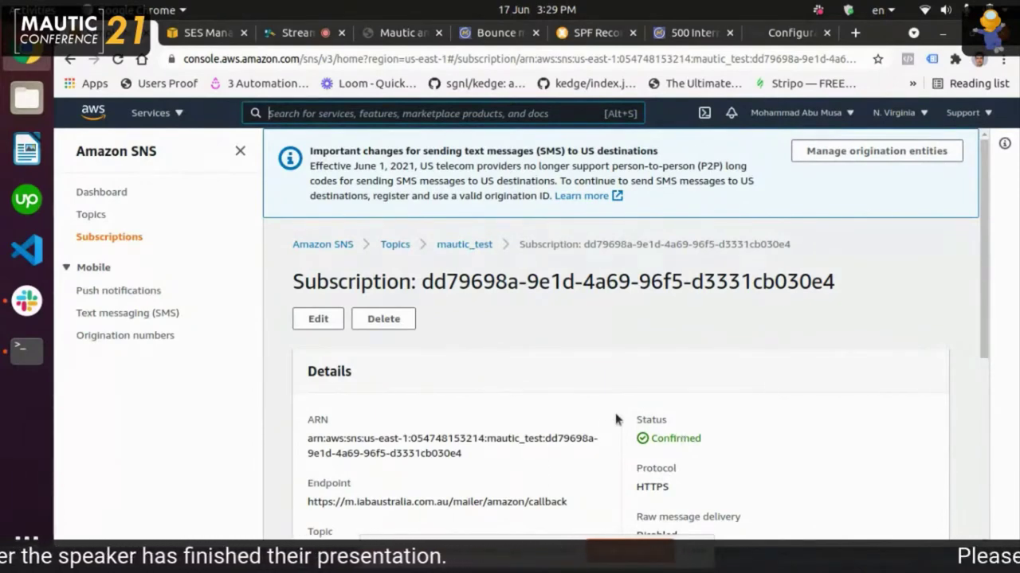
pyautogui.doubleClick(547, 501)
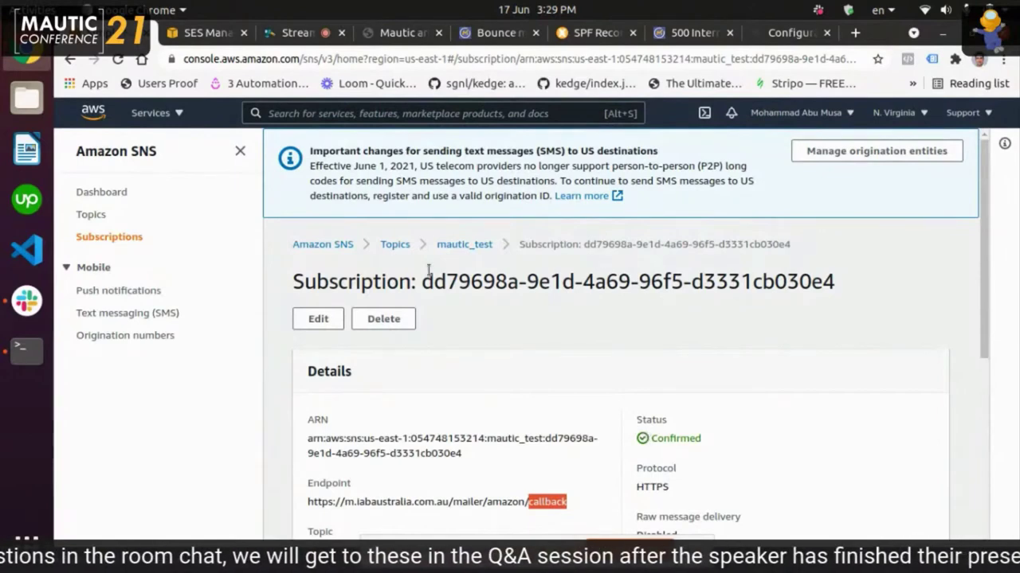
# - Reopen the notification configuration of the leads.usersproof.com domain in SES and choose mautic_test as the SNS topic for bounces and complaints
pyautogui.click(208, 34)
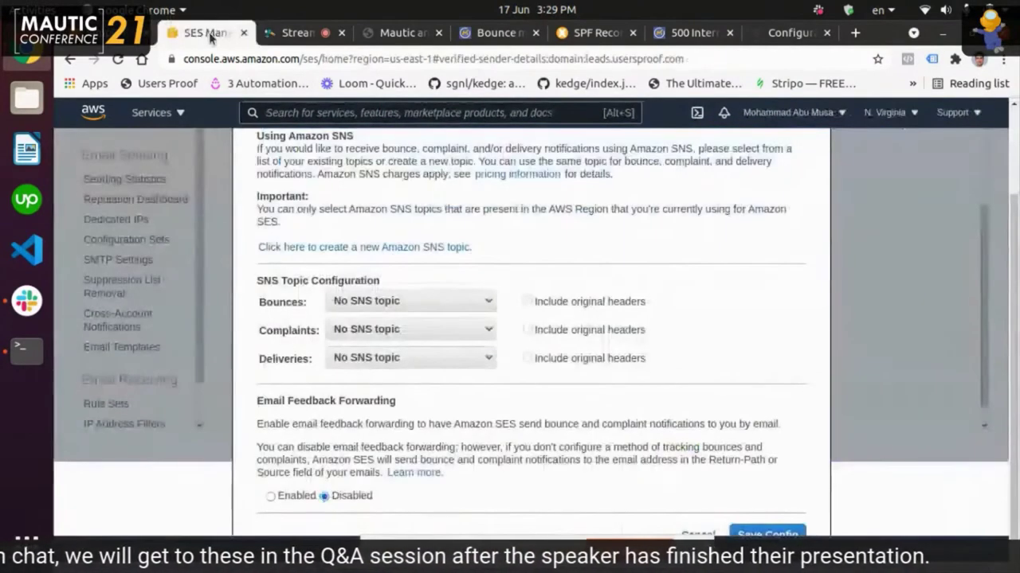
pyautogui.click(699, 537)
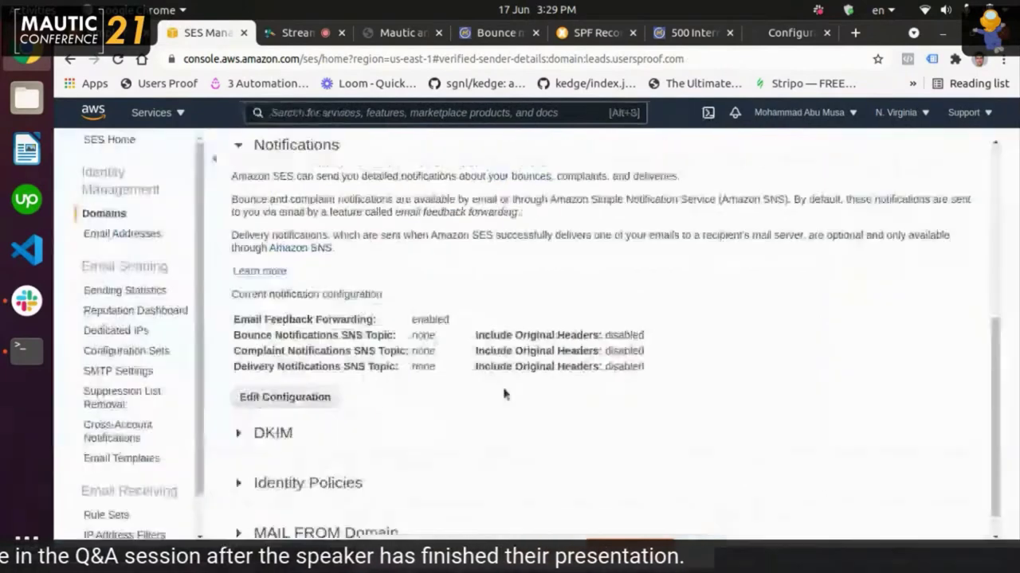
pyautogui.click(322, 398)
pyautogui.click(418, 412)
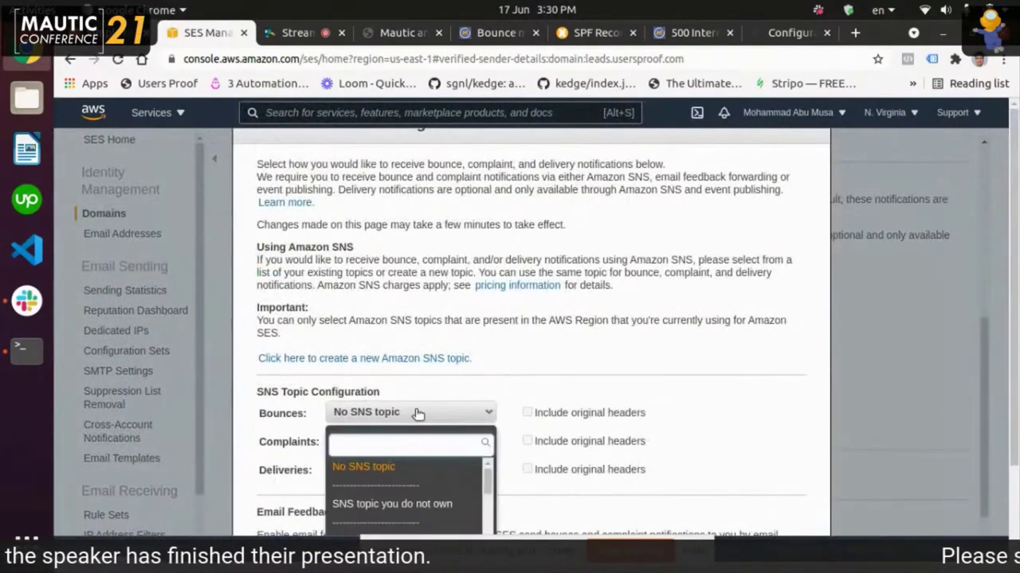
pyautogui.write('ma')
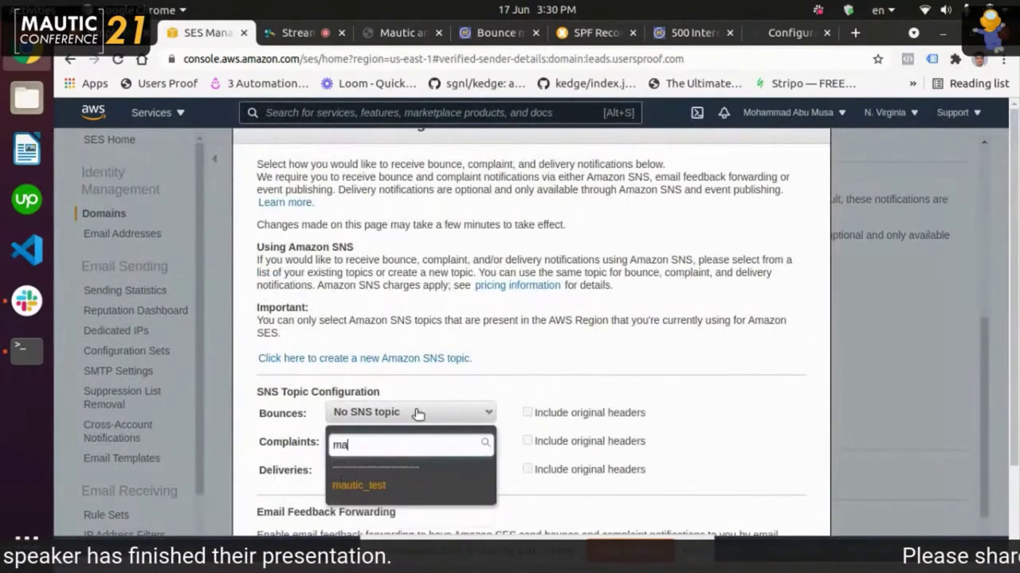
pyautogui.click(381, 483)
pyautogui.click(374, 468)
pyautogui.write('maut')
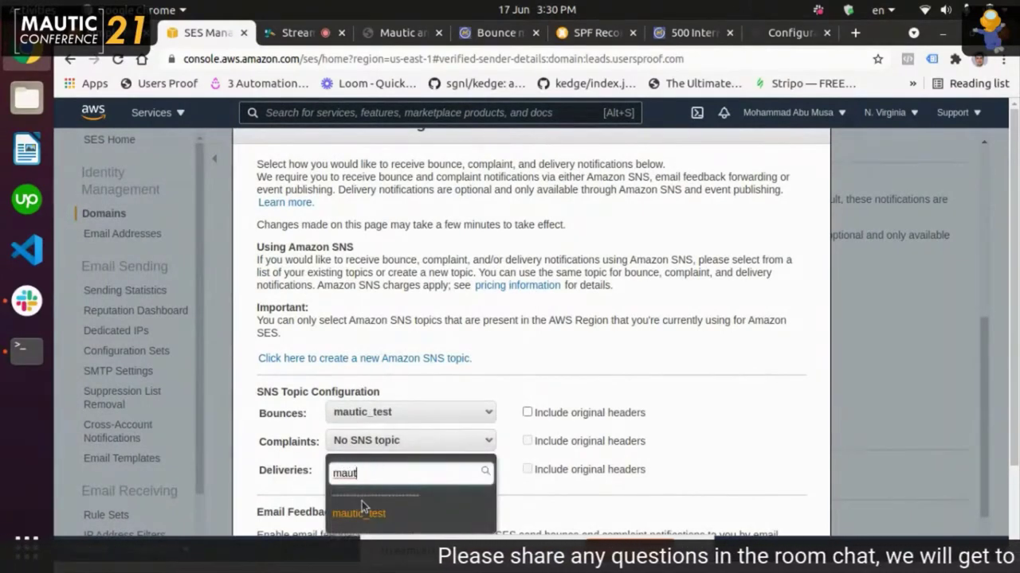
pyautogui.click(360, 513)
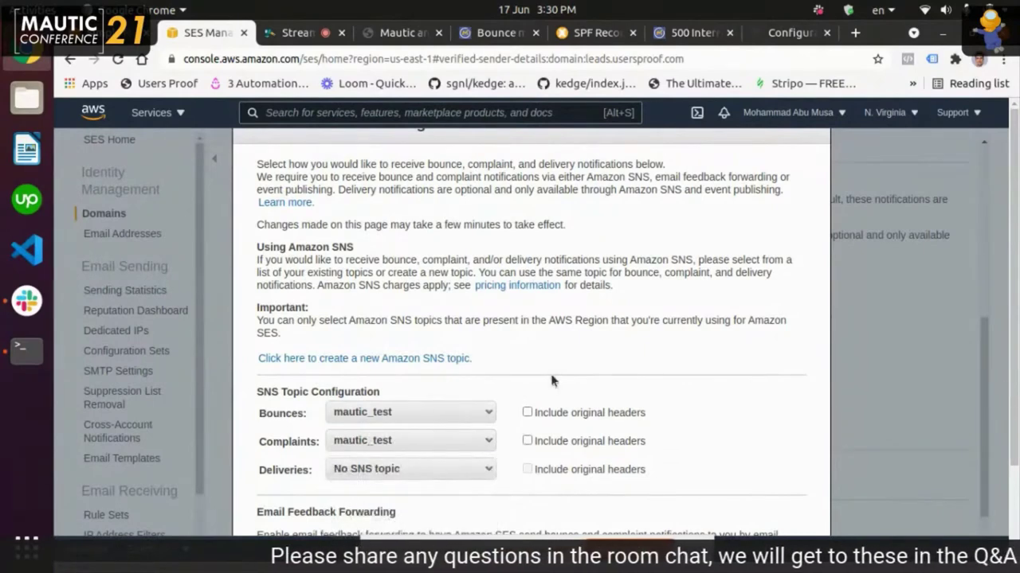
# - Disable email feedback forwarding for the domain and save the notification configuration
pyautogui.rightClick(1018, 406)
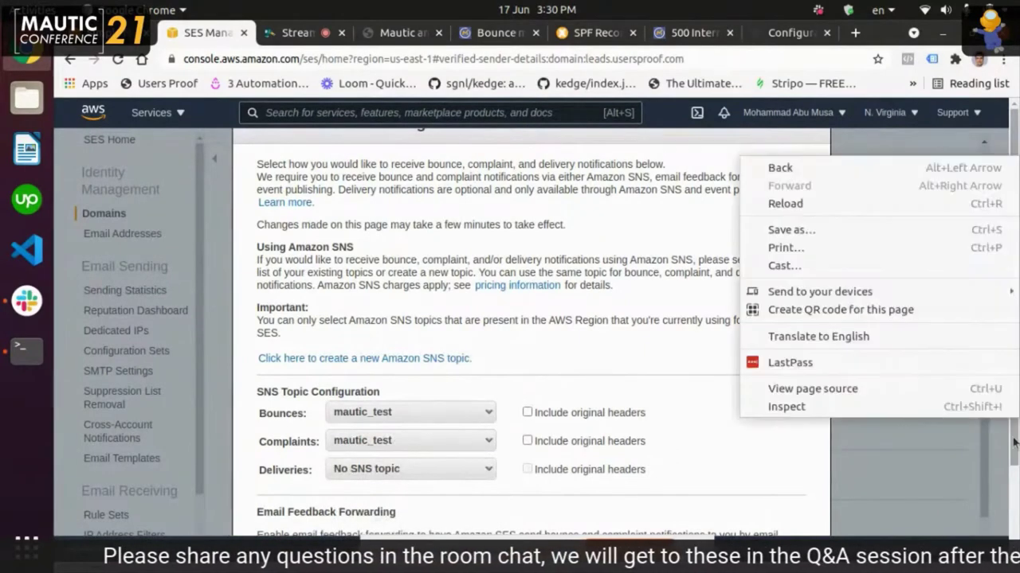
pyautogui.click(1013, 470)
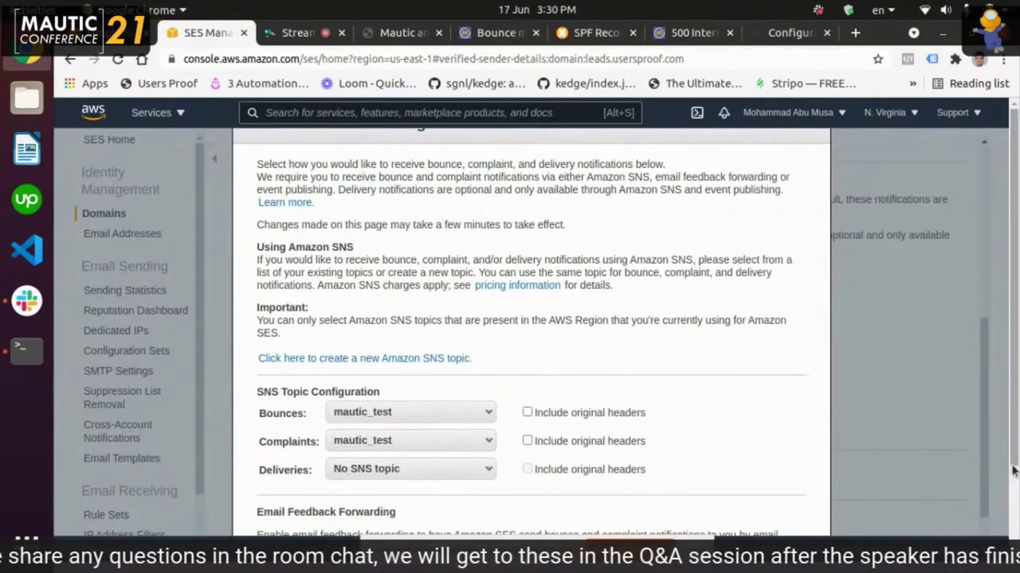
pyautogui.moveTo(1013, 470); pyautogui.dragTo(1014, 541)
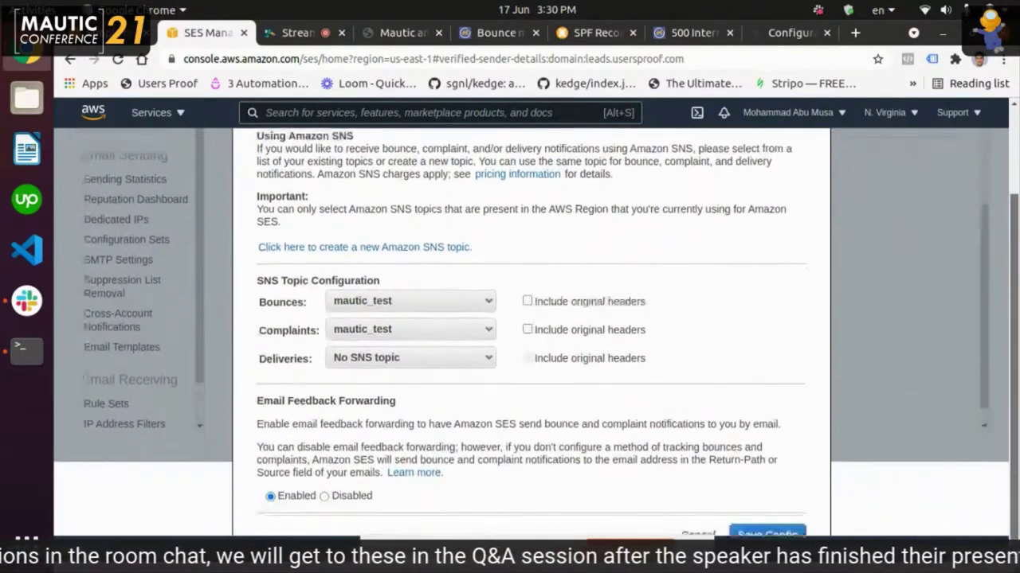
pyautogui.click(324, 497)
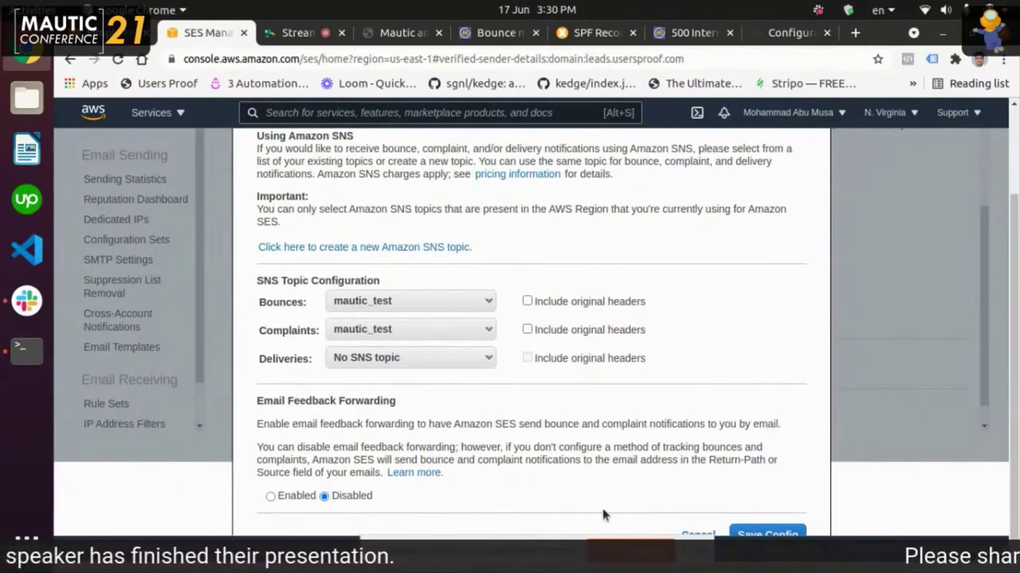
pyautogui.click(773, 528)
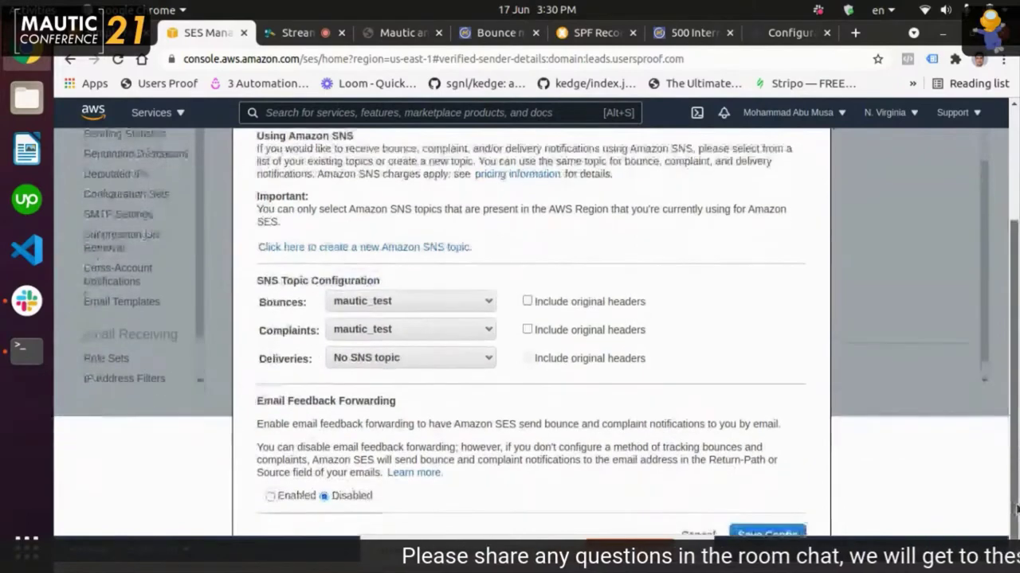
pyautogui.scroll(-4, 401, 341)
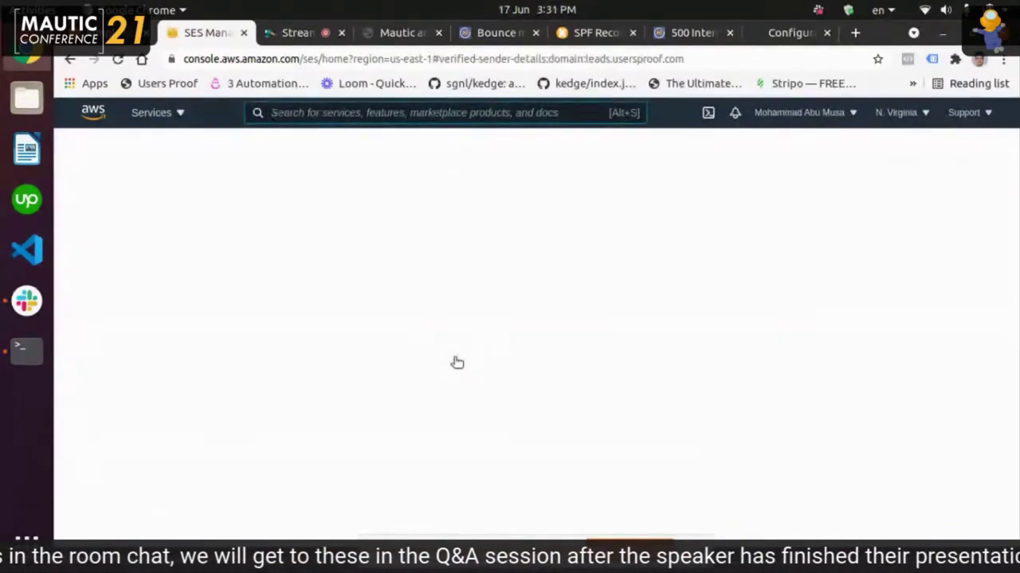
# - Expand the domain's notification settings and check the current feedback forwarding and SNS topic configuration
pyautogui.scroll(-3, 390, 352)
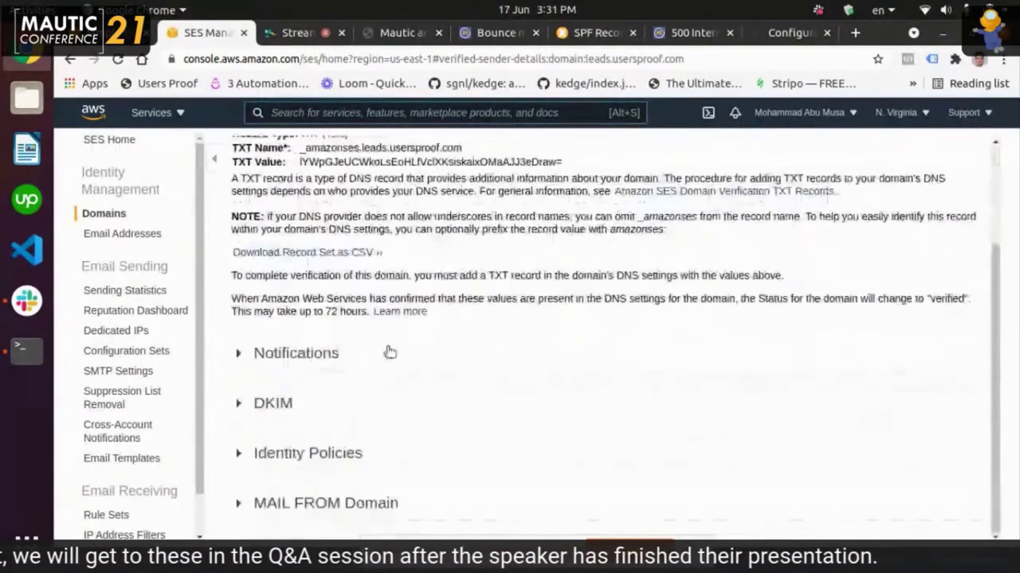
pyautogui.click(330, 353)
pyautogui.click(409, 368)
pyautogui.click(409, 368)
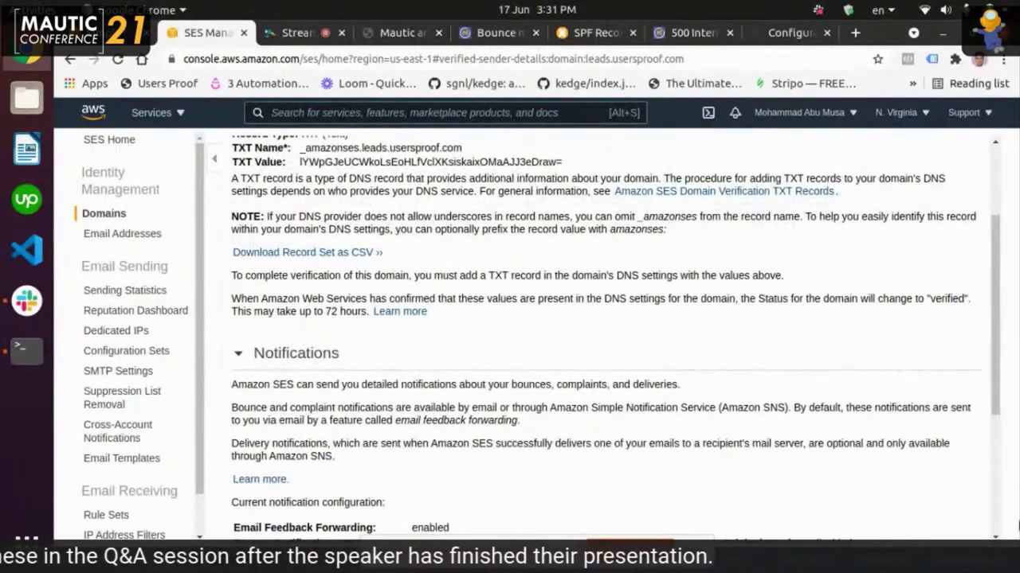
pyautogui.click(994, 483)
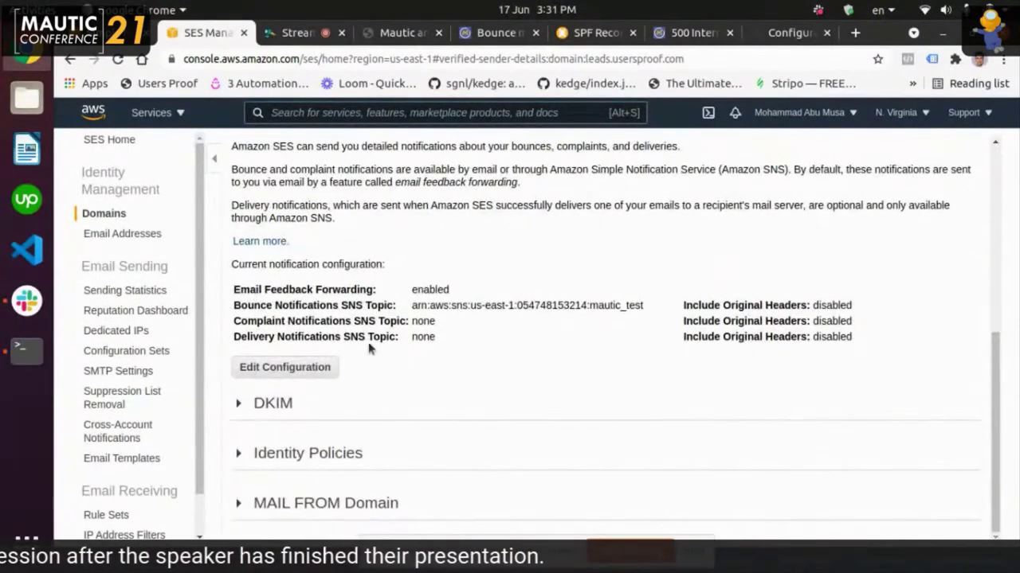
# - Edit the domain's notification configuration again and choose mautic_test as the SNS topic for complaints
pyautogui.click(294, 366)
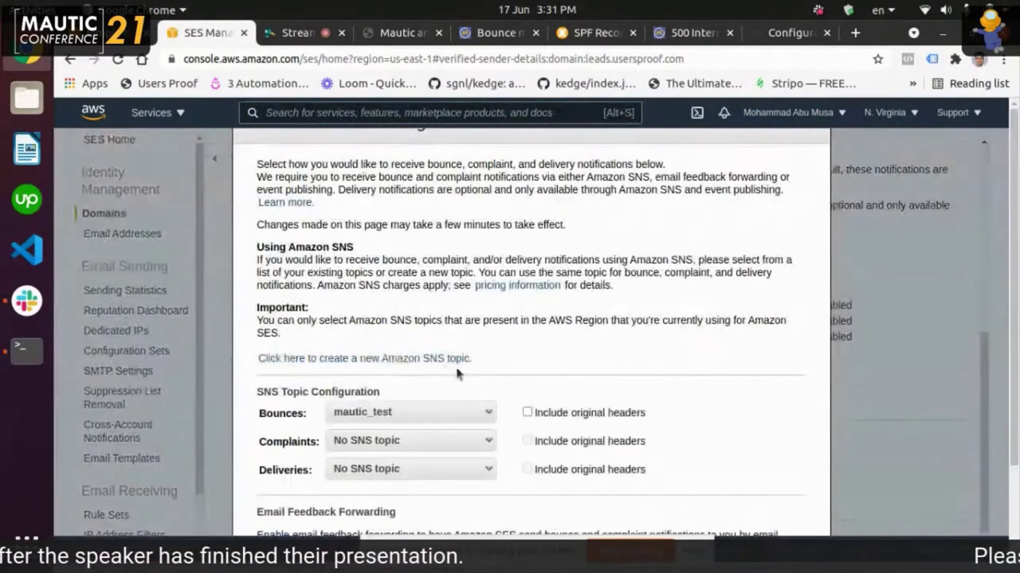
pyautogui.click(458, 436)
pyautogui.write('a')
pyautogui.press('BackSpace')
pyautogui.write('mauti')
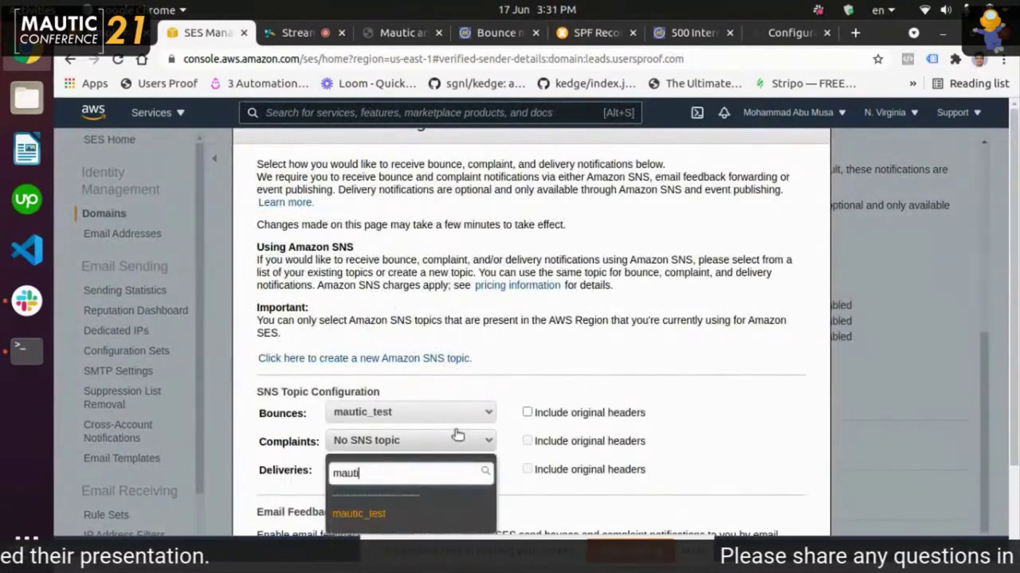
pyautogui.click(385, 514)
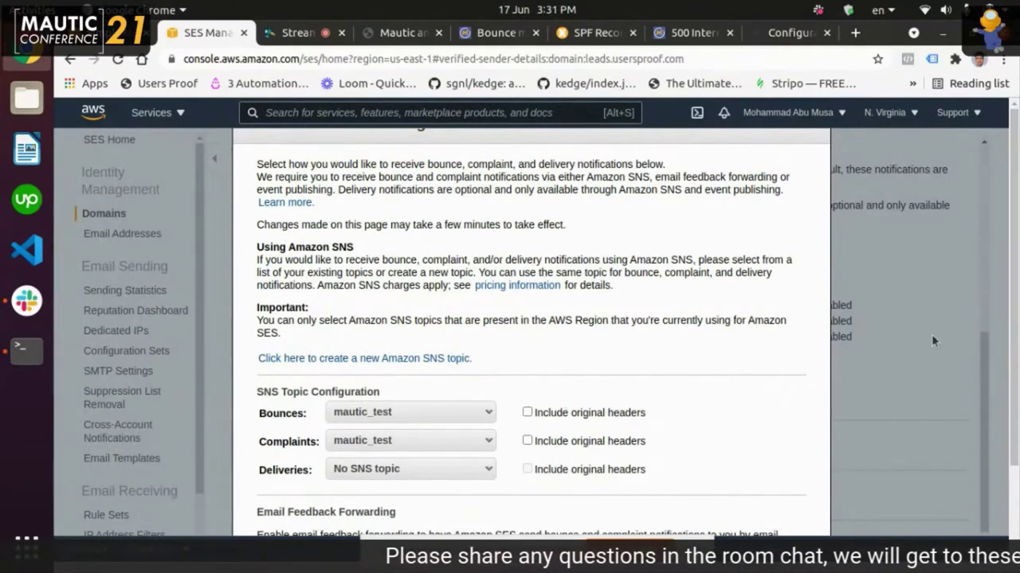
# - Set email feedback forwarding to Disabled again and save the configuration with its bounce and complaint topics
pyautogui.scroll(-3, 1013, 446)
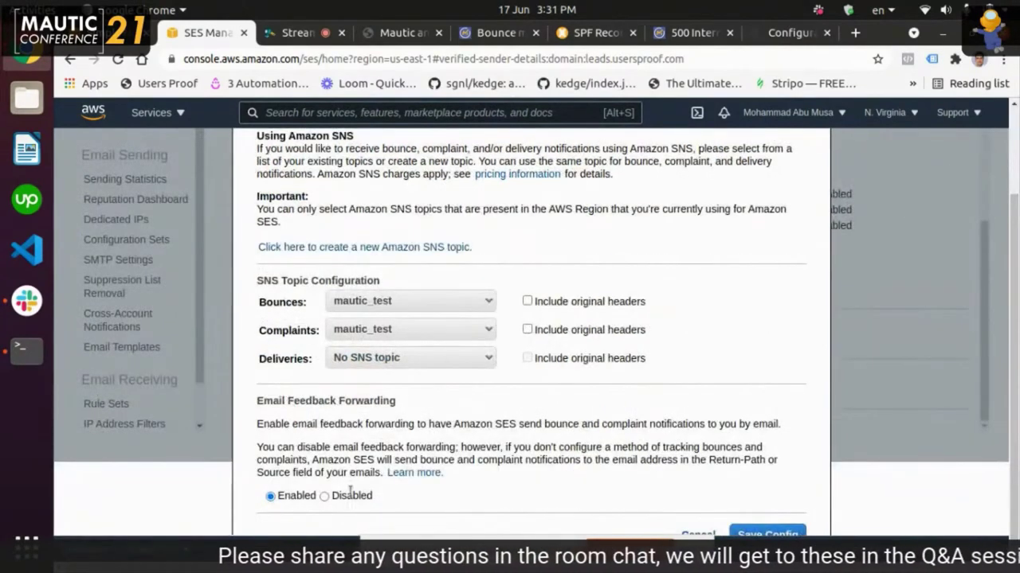
pyautogui.click(324, 496)
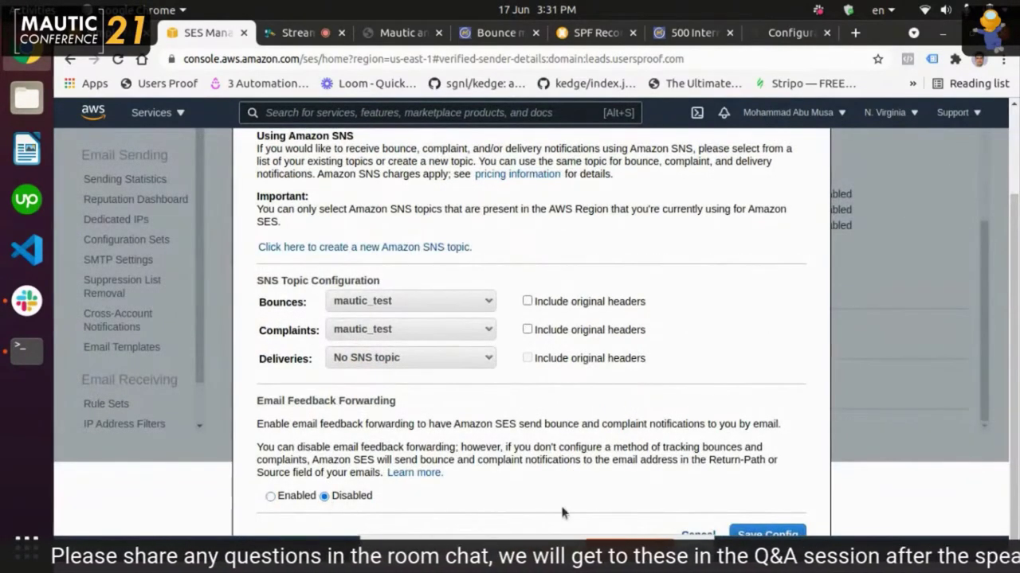
pyautogui.click(753, 534)
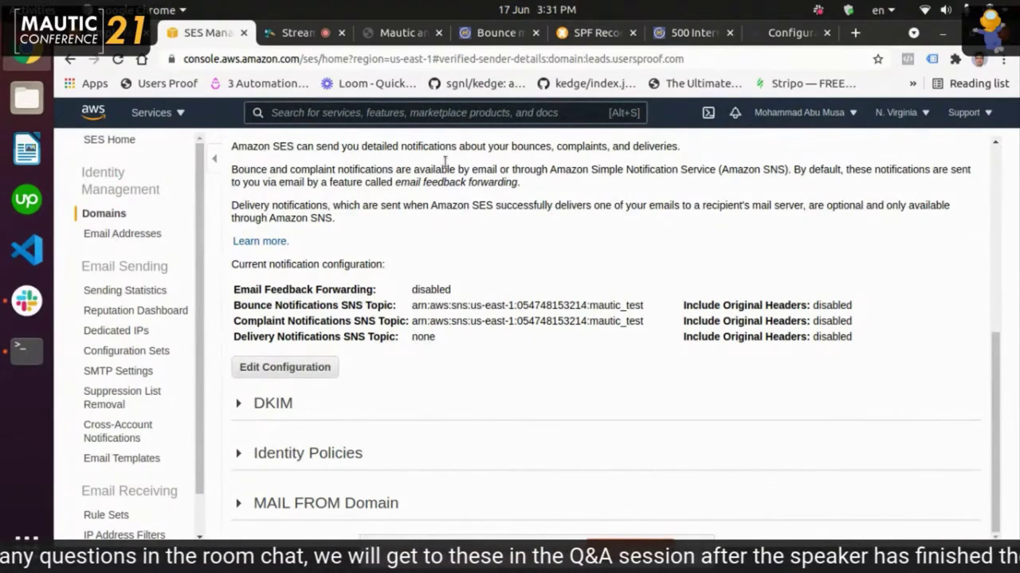
# - Switch to the Mautic and SES presentation and show the Testing your setup slide on page 9
pyautogui.click(393, 38)
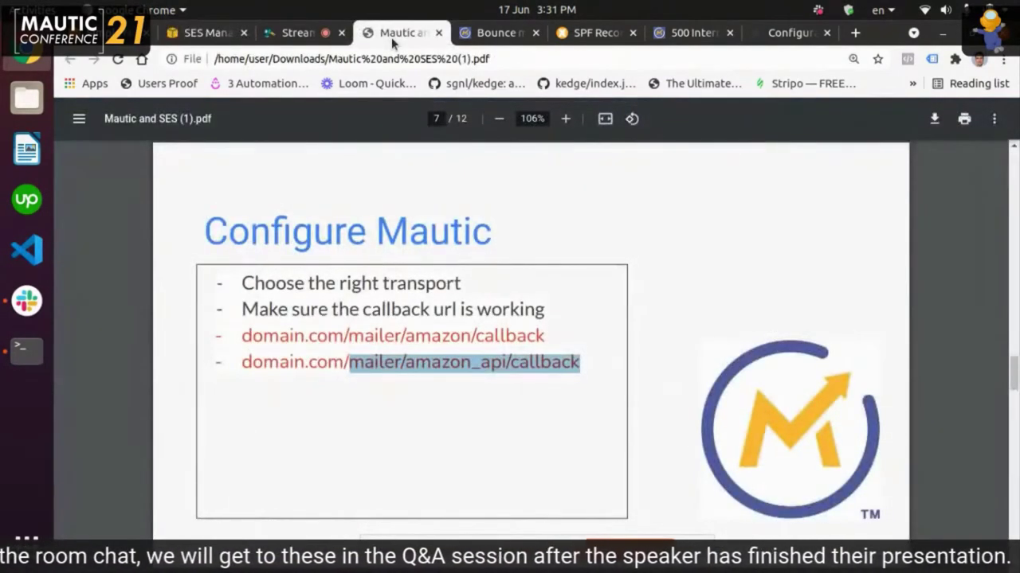
pyautogui.press('Right')
pyautogui.press('Right')
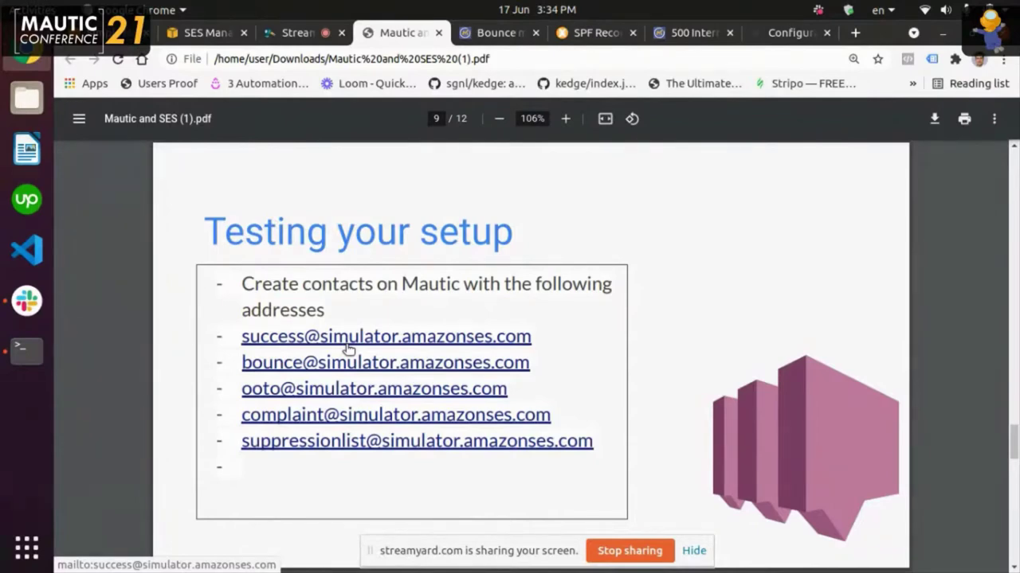
# - Return to SES and review the sending limits, the metric charts and the bounce and complaint rates on the Reputation Dashboard
pyautogui.click(206, 32)
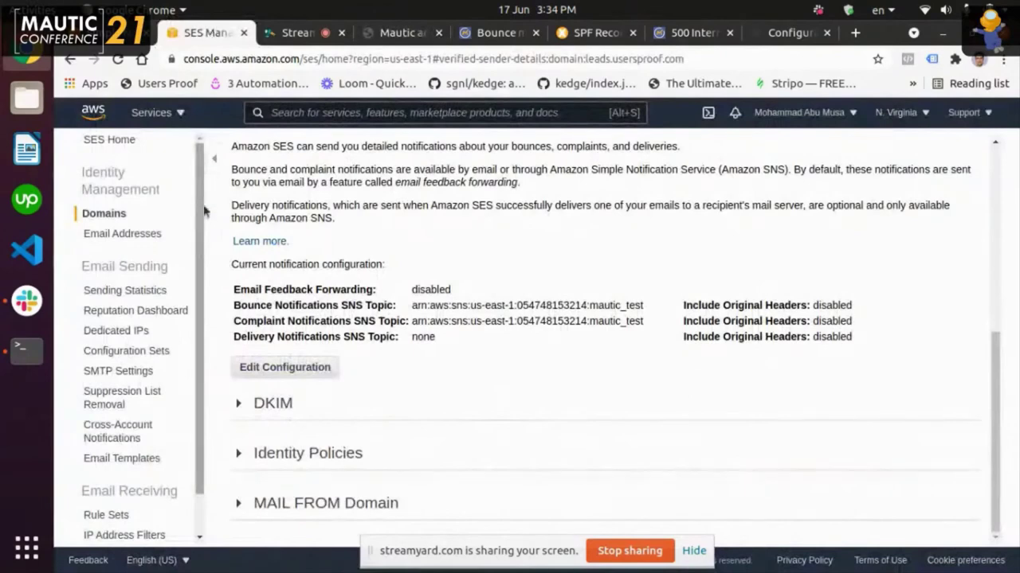
pyautogui.click(157, 290)
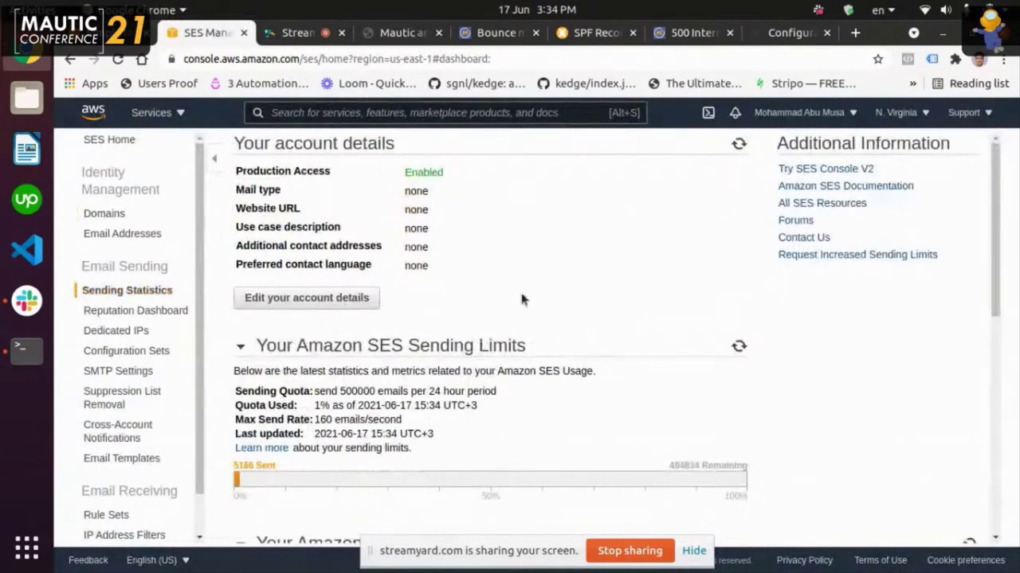
pyautogui.scroll(-3, 522, 300)
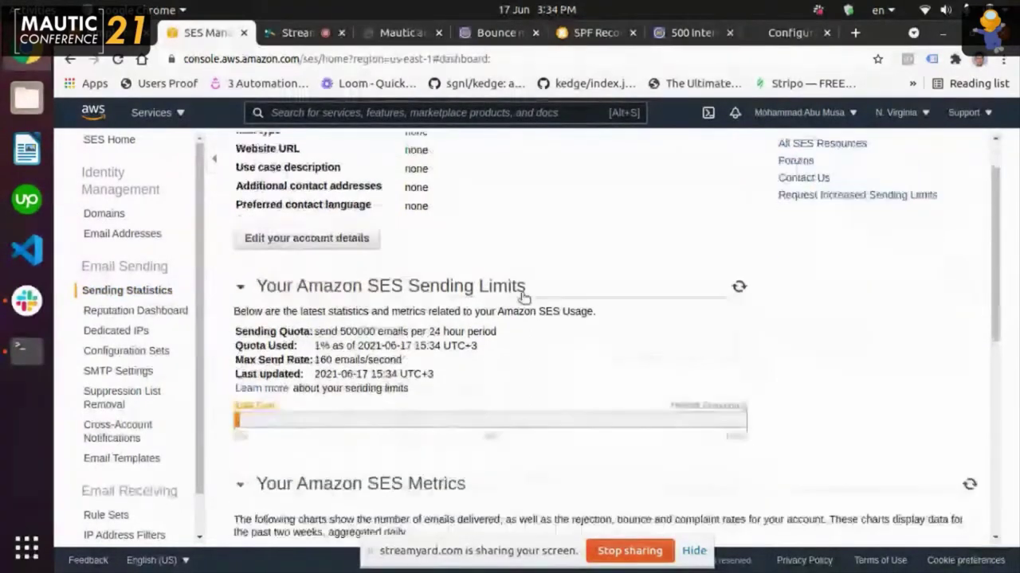
pyautogui.scroll(-8, 522, 299)
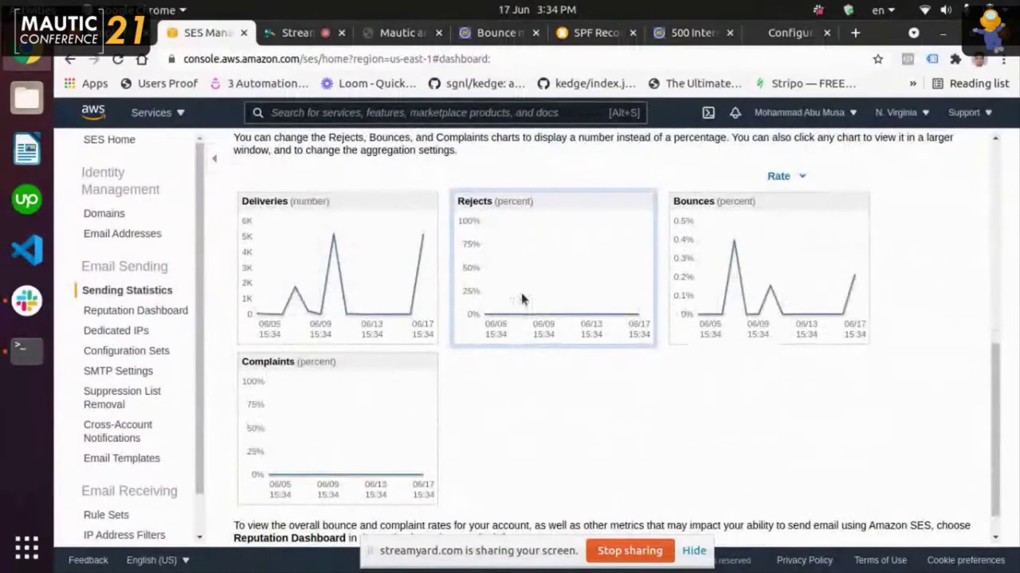
pyautogui.scroll(-1, 522, 299)
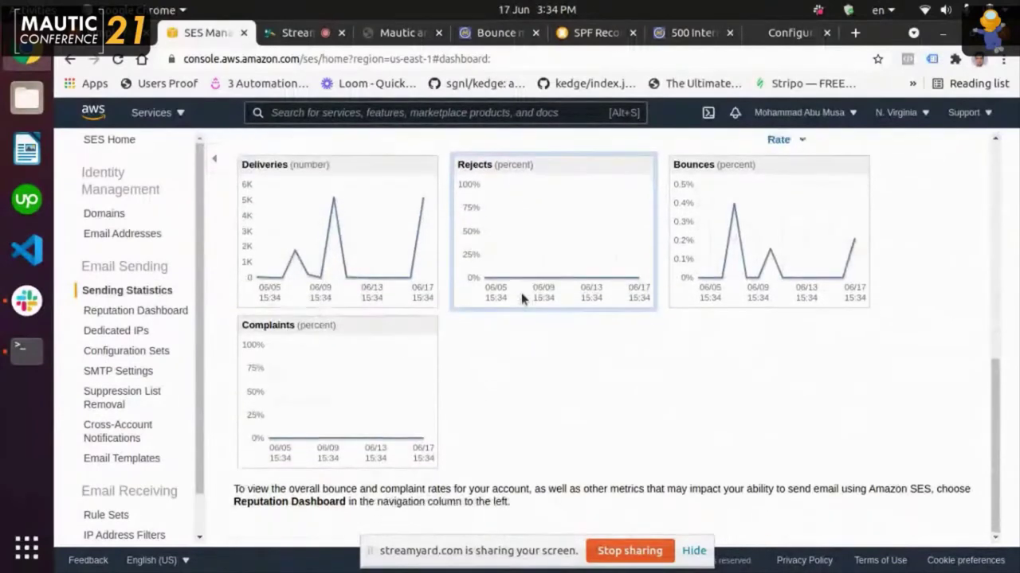
pyautogui.scroll(4, 522, 299)
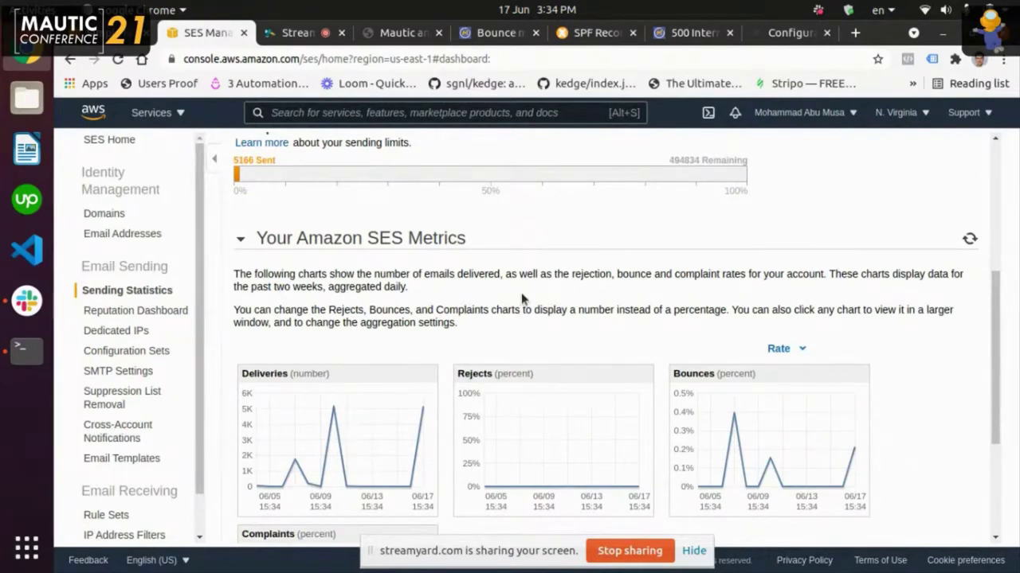
pyautogui.click(153, 313)
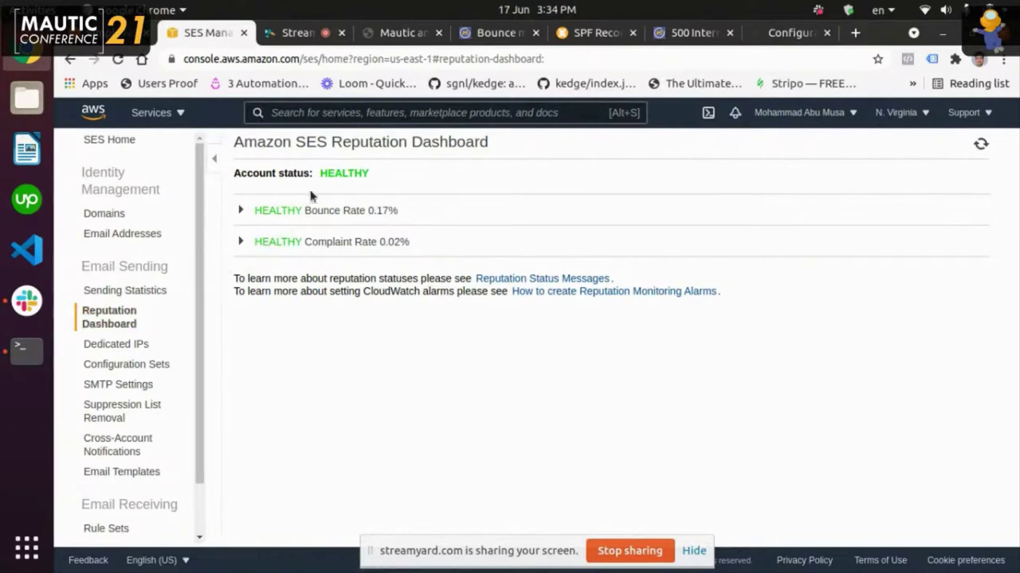
# - Go back to the Mautic and SES presentation and show the Go to Production slide on page 10
pyautogui.click(373, 45)
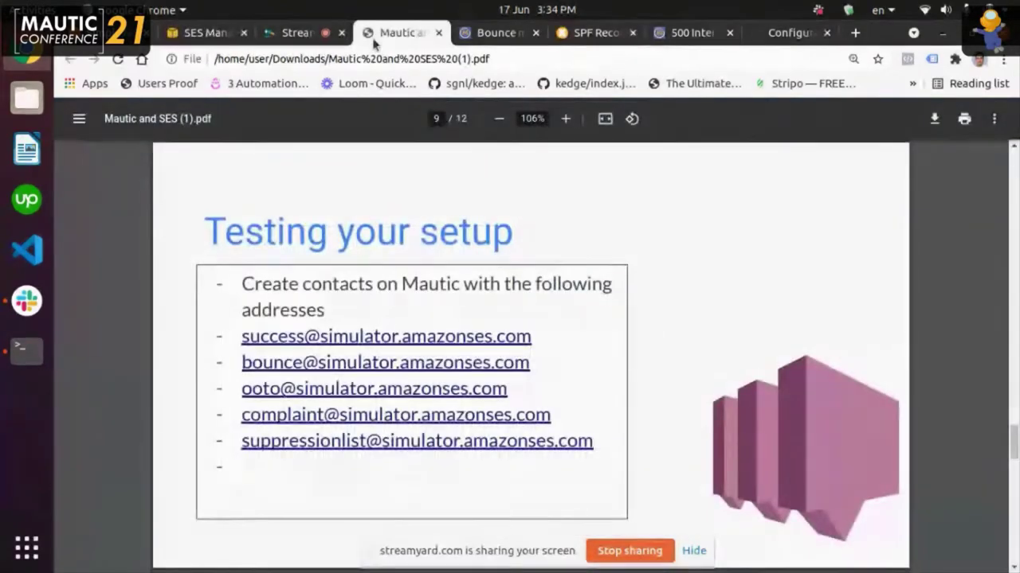
pyautogui.press('Down')
pyautogui.press('Down')
pyautogui.press('Down')
pyautogui.press('Down')
pyautogui.press('Down')
pyautogui.press('Down')
pyautogui.press('Down')
pyautogui.press('Down')
pyautogui.press('Down')
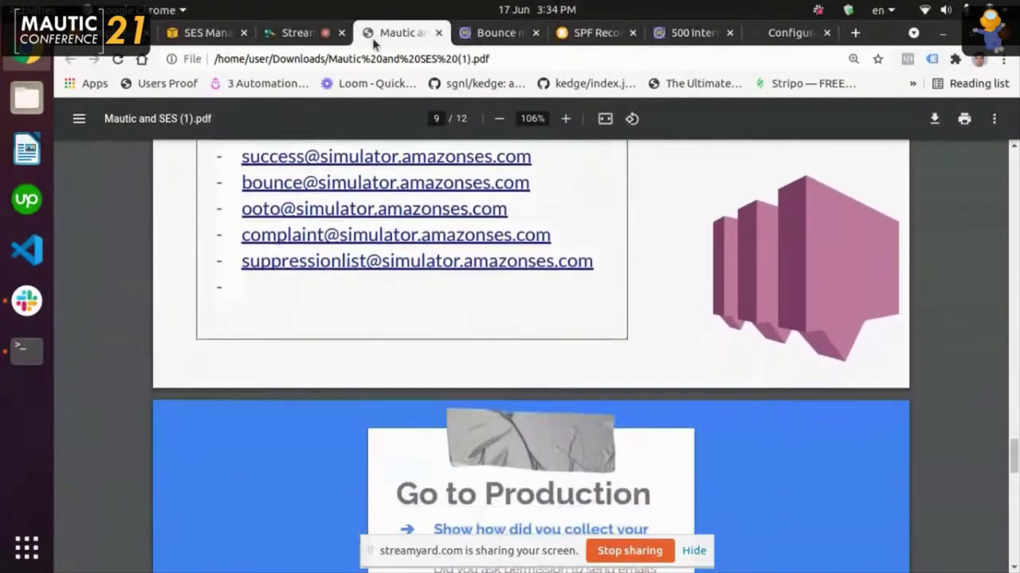
pyautogui.press('Down')
pyautogui.press('Down')
pyautogui.press('Down')
pyautogui.press('Down')
pyautogui.press('Down')
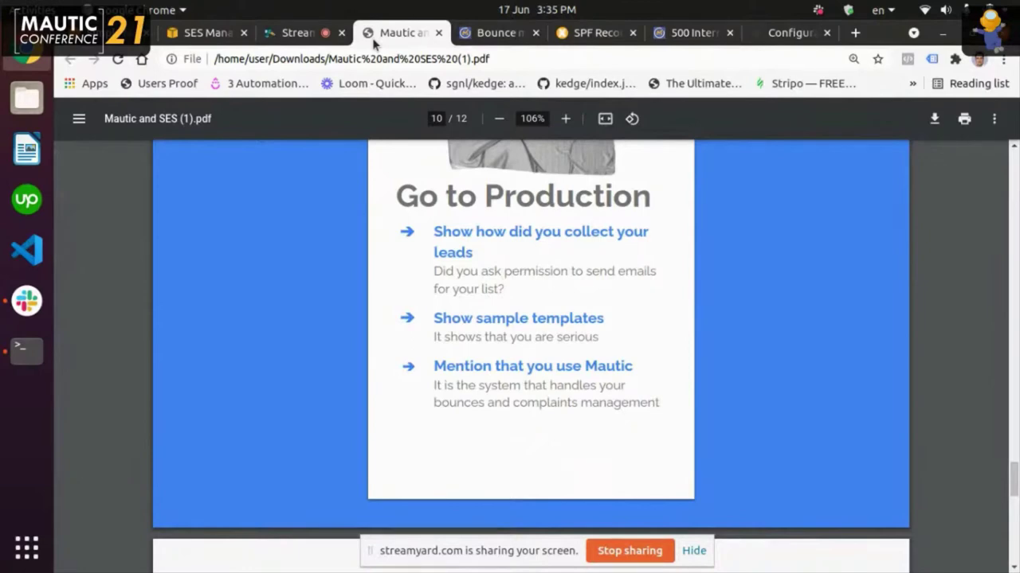
# - Return to the SES console and switch the AWS region to US West (Oregon)
pyautogui.click(231, 40)
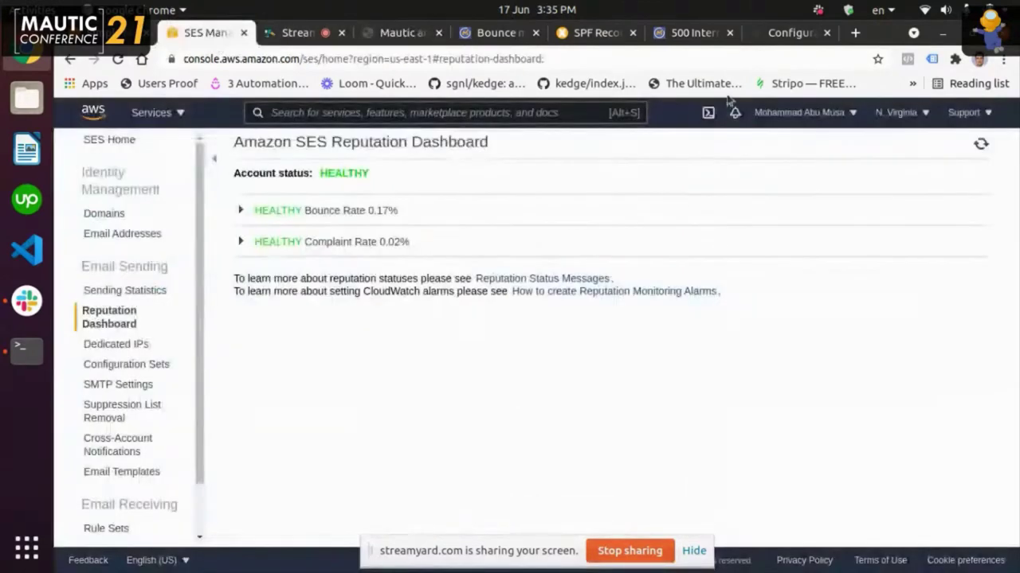
pyautogui.click(888, 118)
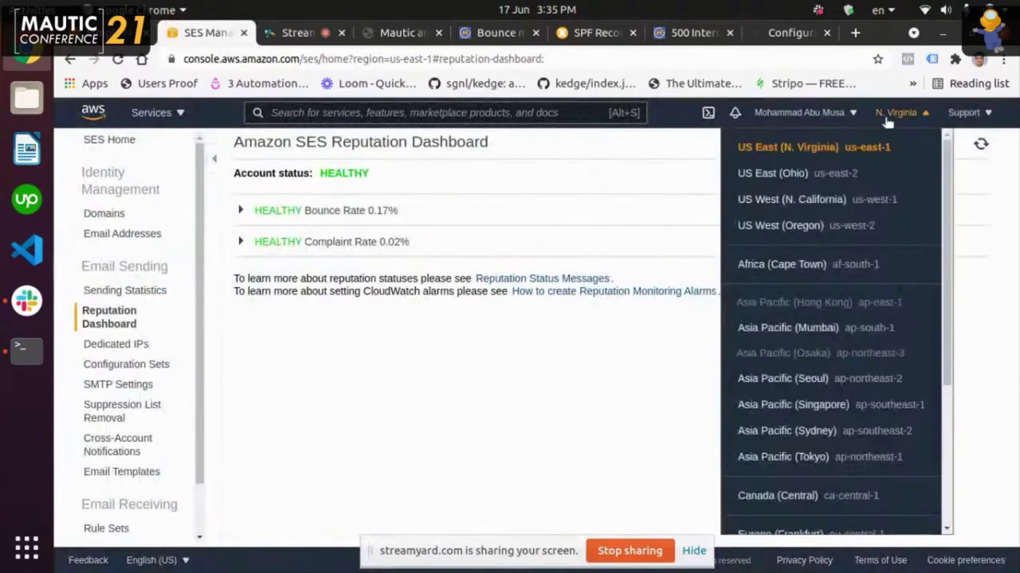
pyautogui.click(788, 267)
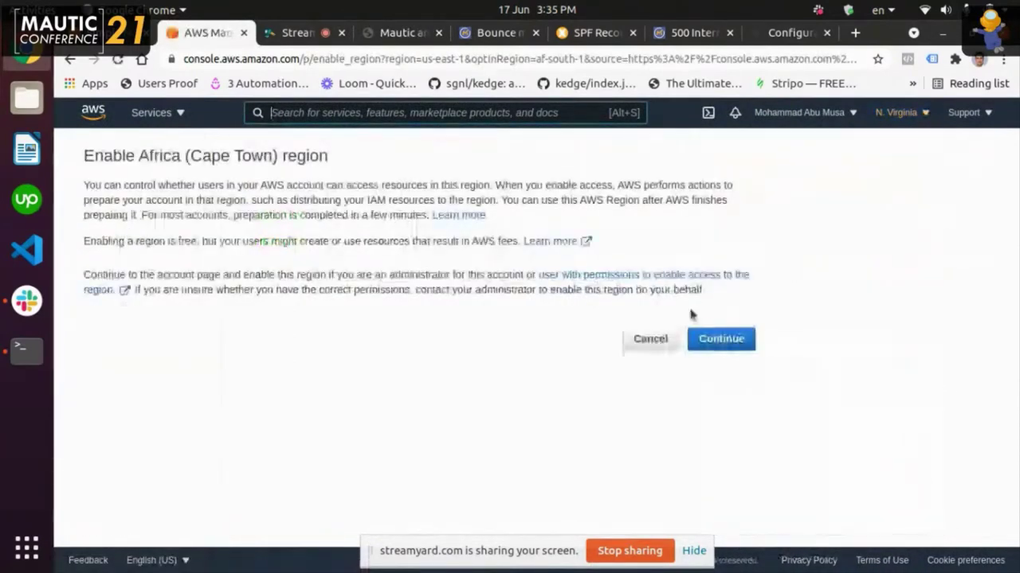
pyautogui.click(902, 113)
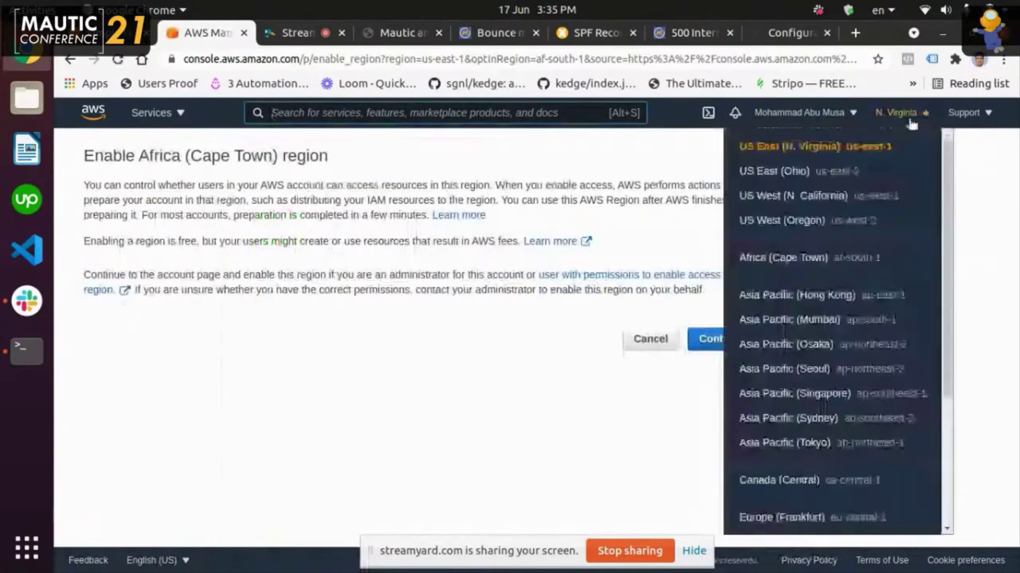
pyautogui.click(806, 221)
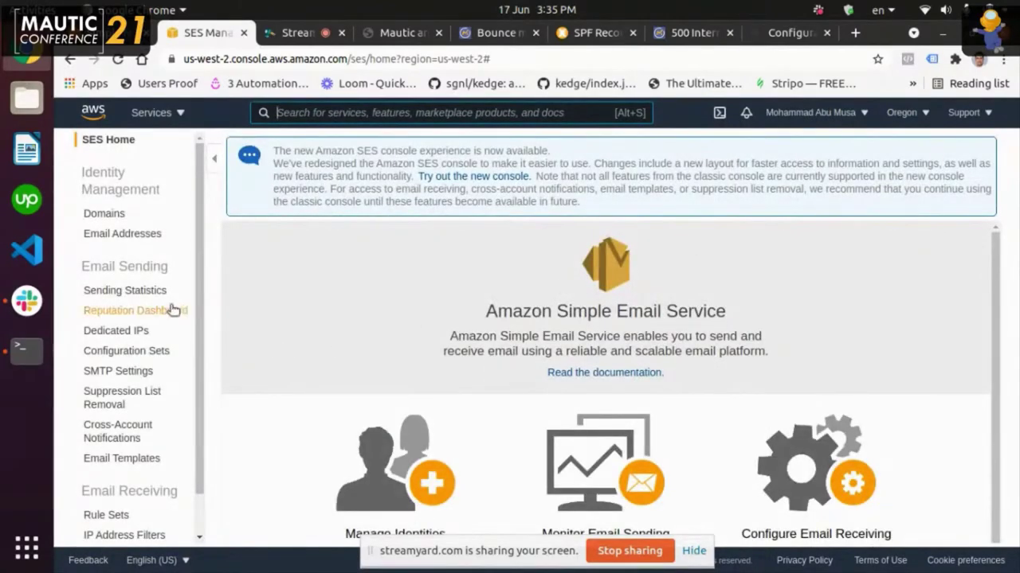
# - Check the production access status in the Oregon region's sending statistics and go back to the Go to Production slide
pyautogui.click(139, 292)
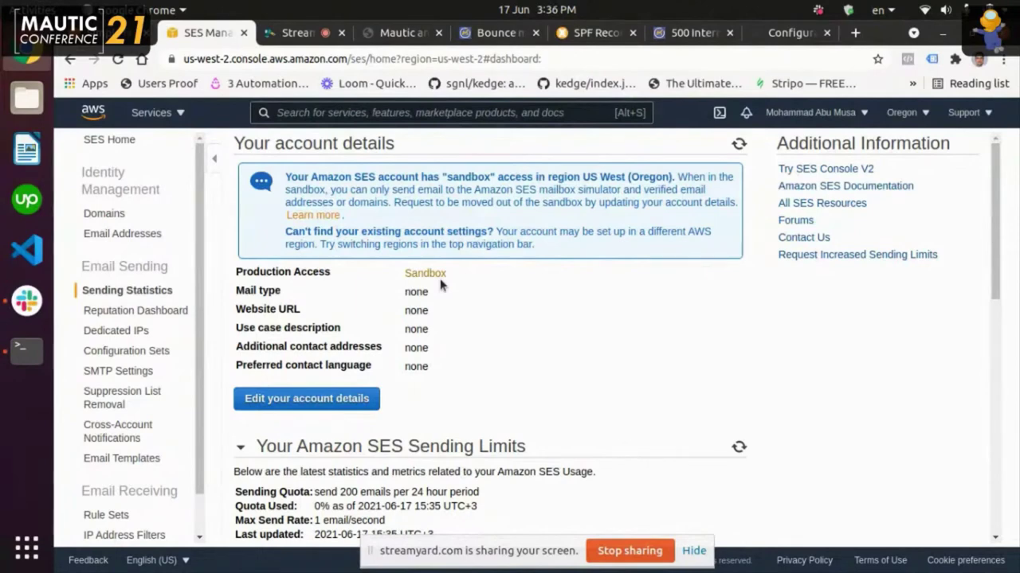
pyautogui.click(395, 38)
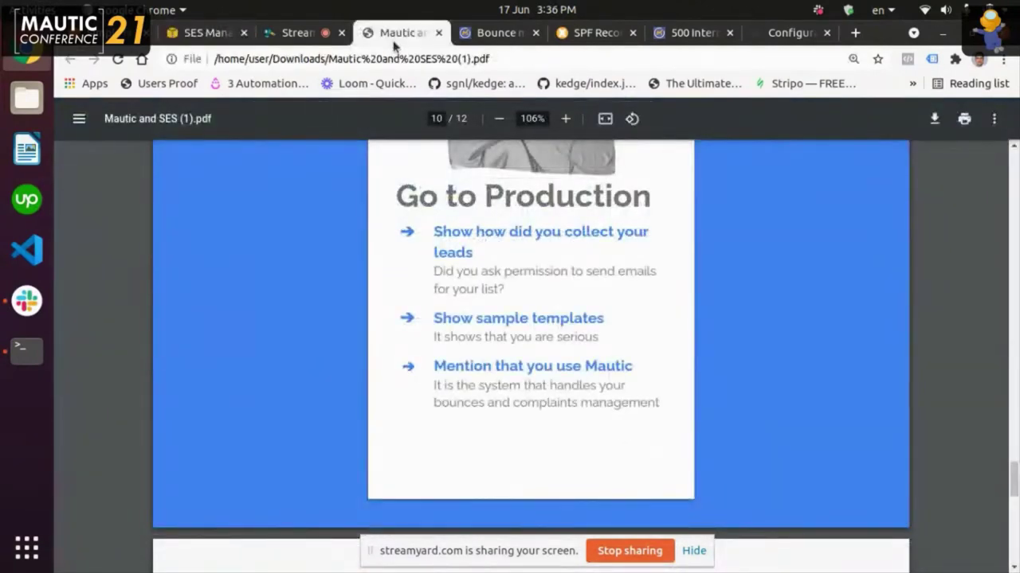